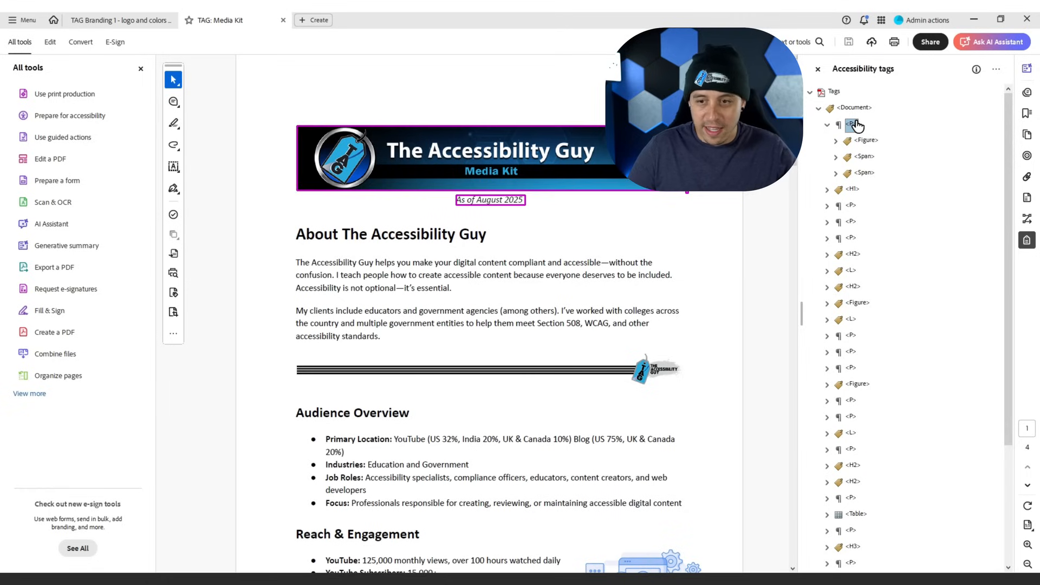
# Examine the page 1 accessibility tags in order, expanding the Audience Overview list and its first two list items to inspect their structure.
pyautogui.press('Down')
pyautogui.press('Down')
pyautogui.press('Down')
pyautogui.press('Down')
pyautogui.press('Down')
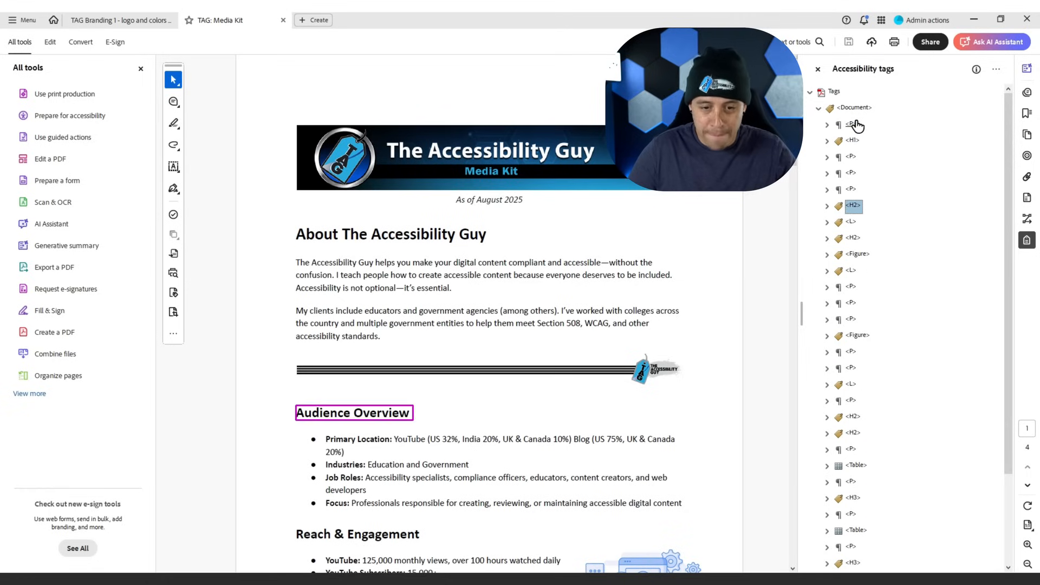
pyautogui.press('Right')
pyautogui.press('Down')
pyautogui.press('Right')
pyautogui.press('Down')
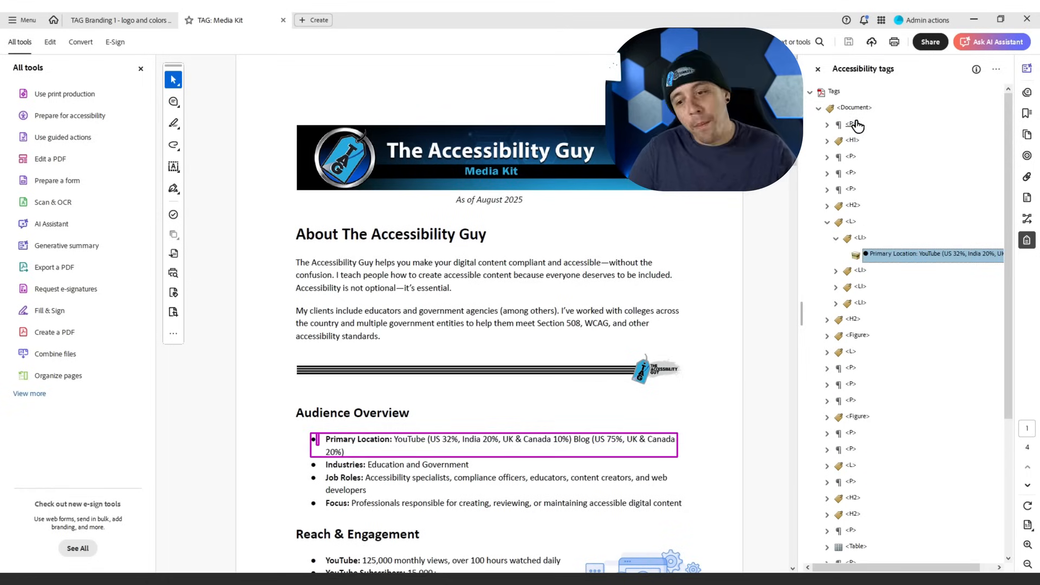
pyautogui.press('Down')
pyautogui.press('Right')
pyautogui.press('Down')
pyautogui.press('Down')
pyautogui.press('Down')
pyautogui.press('Down')
pyautogui.press('Down')
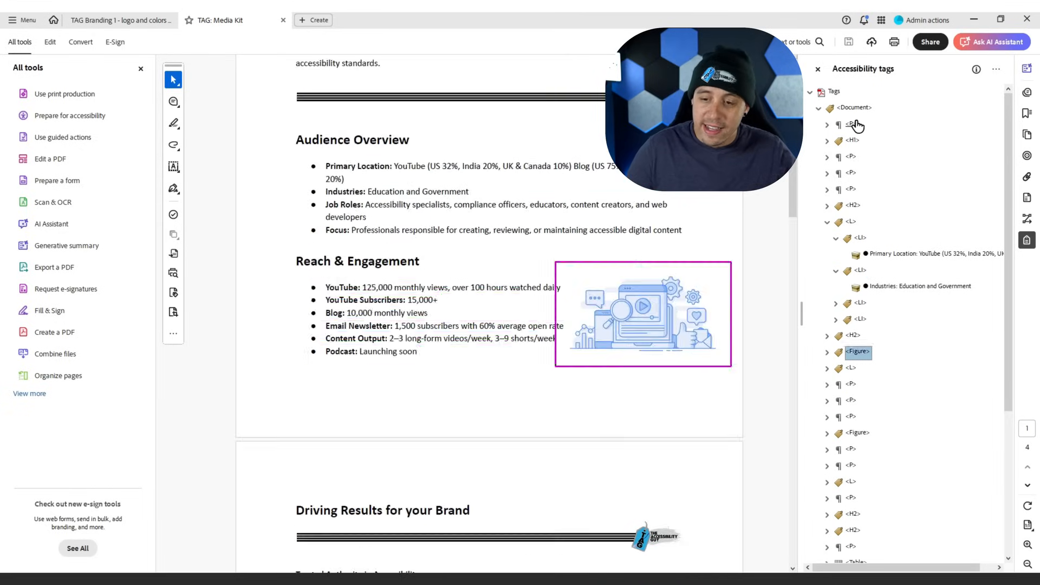
# Examine the remaining tags from the Reach & Engagement list through the page 2 content and sponsorship tables to the final H2 on page 4.
pyautogui.press('Down')
pyautogui.press('Down')
pyautogui.press('Down')
pyautogui.press('Down')
pyautogui.press('Down')
pyautogui.press('Down')
pyautogui.press('Down')
pyautogui.press('Down')
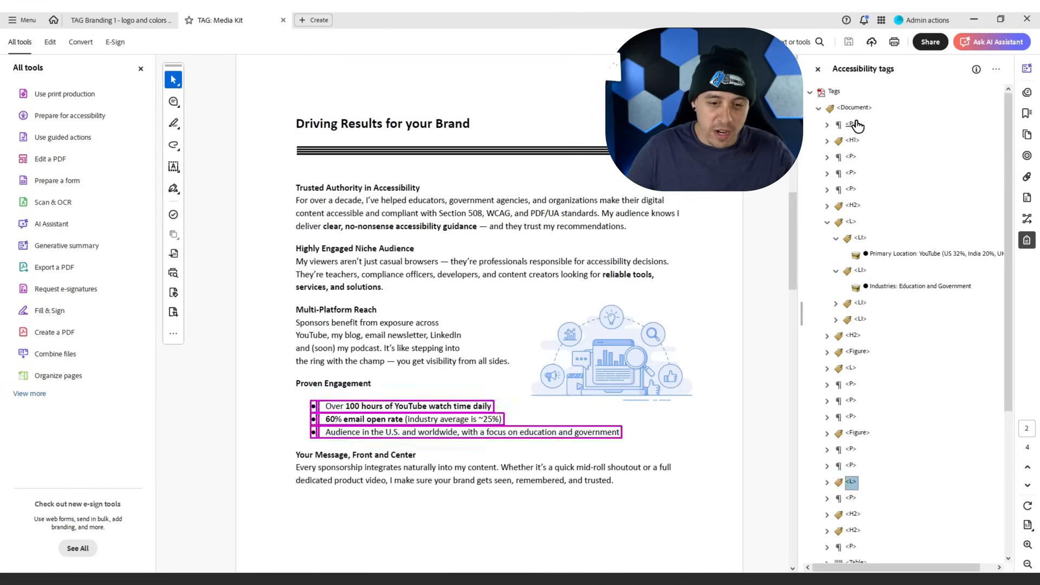
pyautogui.press('Down')
pyautogui.press('Down')
pyautogui.press('Down')
pyautogui.press('Down')
pyautogui.press('Down')
pyautogui.press('Down')
pyautogui.press('Down')
pyautogui.press('Down')
pyautogui.press('Down')
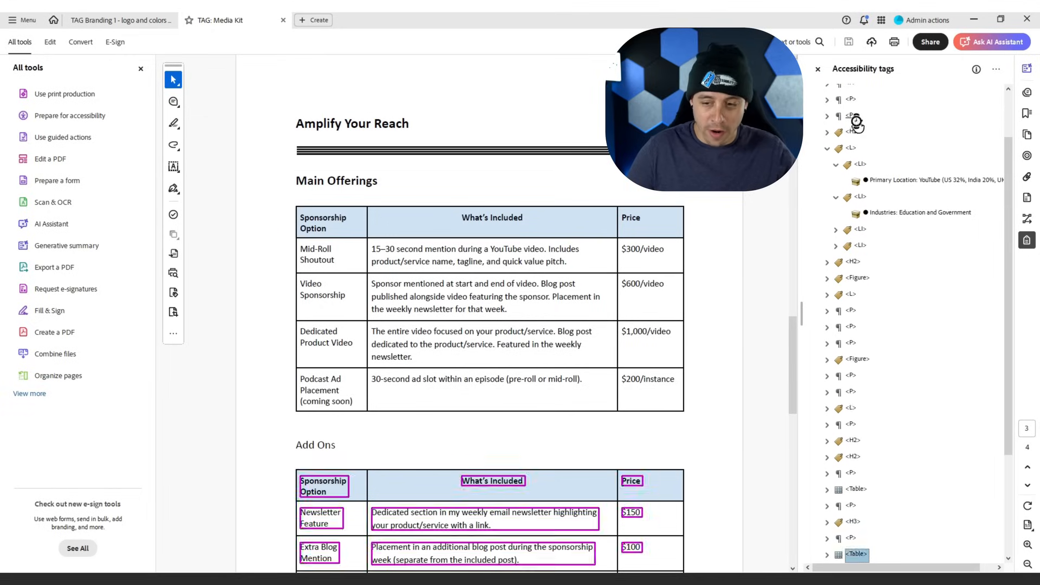
pyautogui.press('Down')
pyautogui.press('Down')
pyautogui.press('Down')
pyautogui.press('Down')
pyautogui.press('Down')
pyautogui.press('Down')
pyautogui.press('Down')
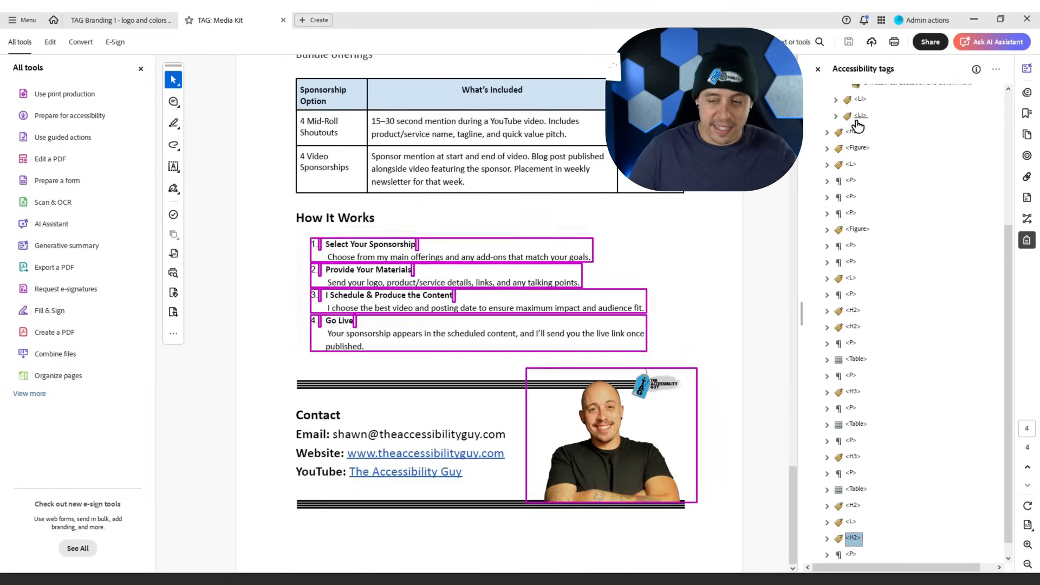
# Go back through the tag tree and return to the first list item of the Audience Overview list.
pyautogui.press('Up')
pyautogui.press('Up')
pyautogui.press('Up')
pyautogui.press('Up')
pyautogui.press('Up')
pyautogui.press('Up')
pyautogui.press('Up')
pyautogui.press('Up')
pyautogui.press('Up')
pyautogui.press('Up')
pyautogui.press('Up')
pyautogui.press('Up')
pyautogui.press('Up')
pyautogui.press('Up')
pyautogui.press('Up')
pyautogui.press('Up')
pyautogui.press('Up')
pyautogui.press('Up')
pyautogui.press('Up')
pyautogui.press('Up')
pyautogui.press('Down')
pyautogui.press('Down')
pyautogui.press('Down')
pyautogui.press('Down')
pyautogui.press('Down')
pyautogui.press('Down')
pyautogui.press('Down')
pyautogui.press('Down')
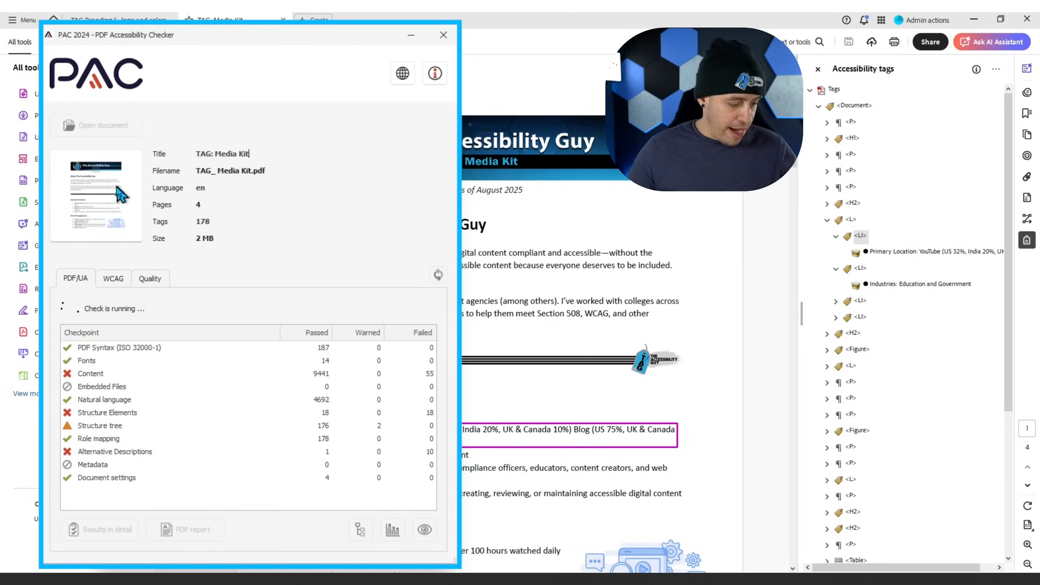
# Review the PAC 2024 results for TAG_ Media Kit.pdf, checking the PDF/UA Content and Structure Elements checkpoints and the WCAG checkpoints, and minimize the checker.
pyautogui.click(428, 374)
pyautogui.click(92, 375)
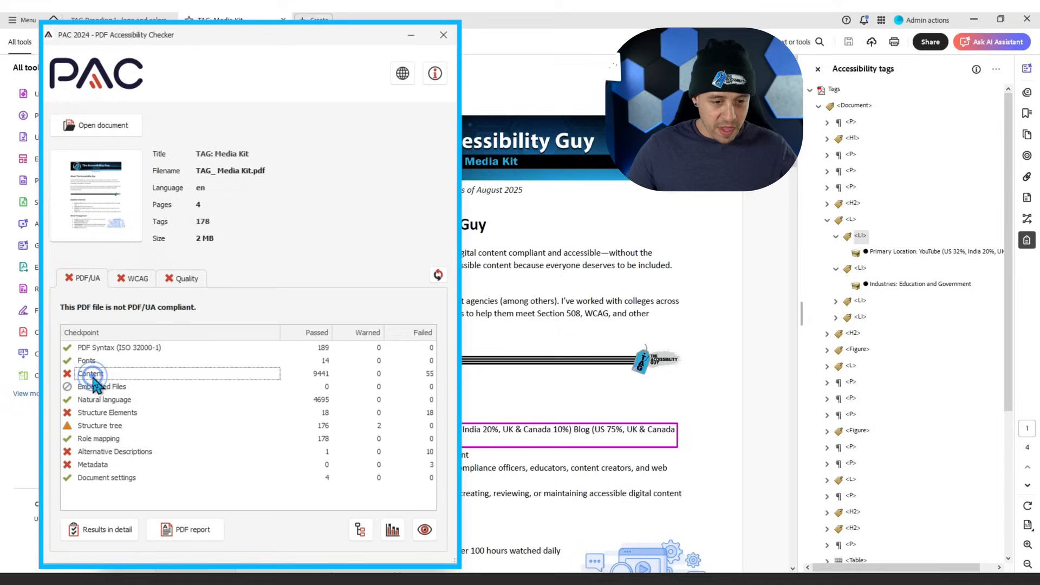
pyautogui.click(105, 413)
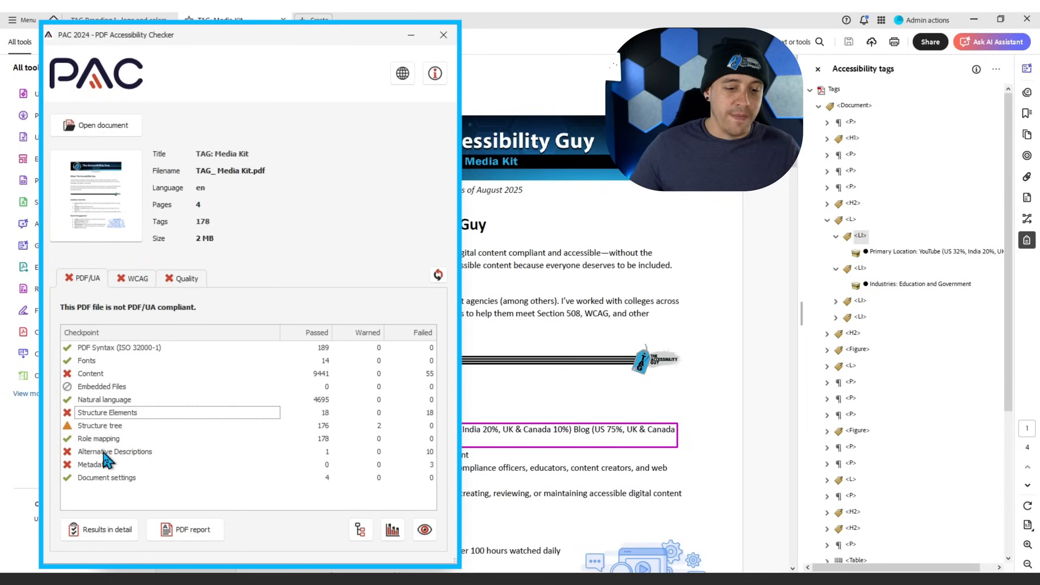
pyautogui.click(132, 279)
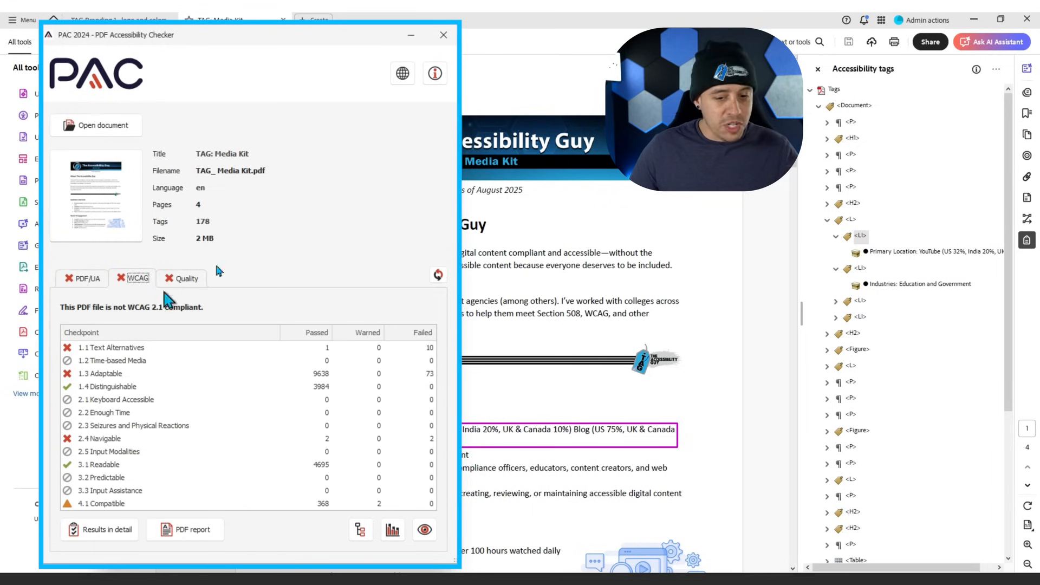
pyautogui.click(411, 34)
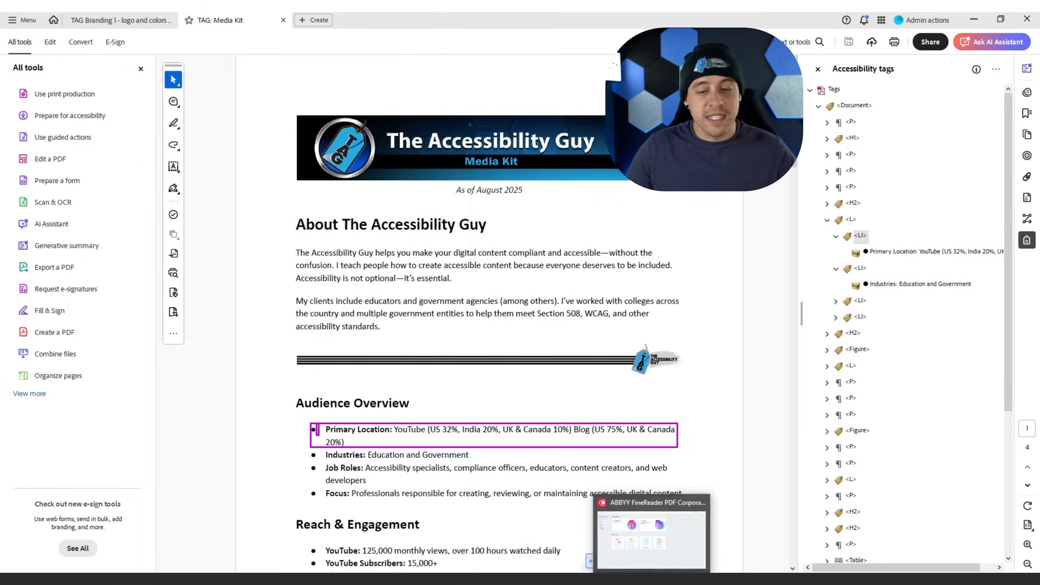
# Switch to ABBYY FineReader PDF and open TAG_ Media Kit.pdf from the Downloads folder in the OCR Editor.
pyautogui.click(653, 579)
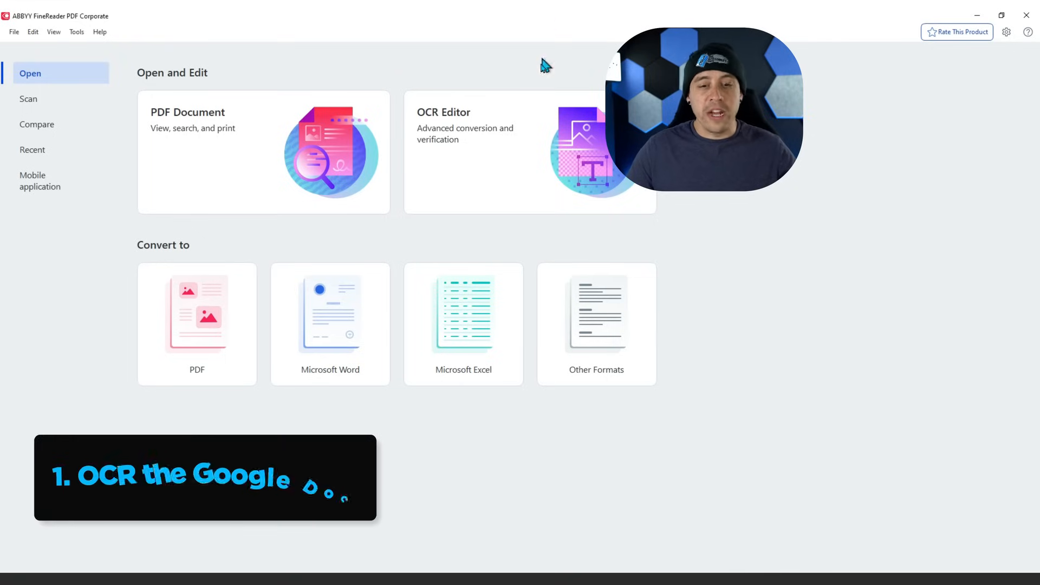
pyautogui.click(497, 137)
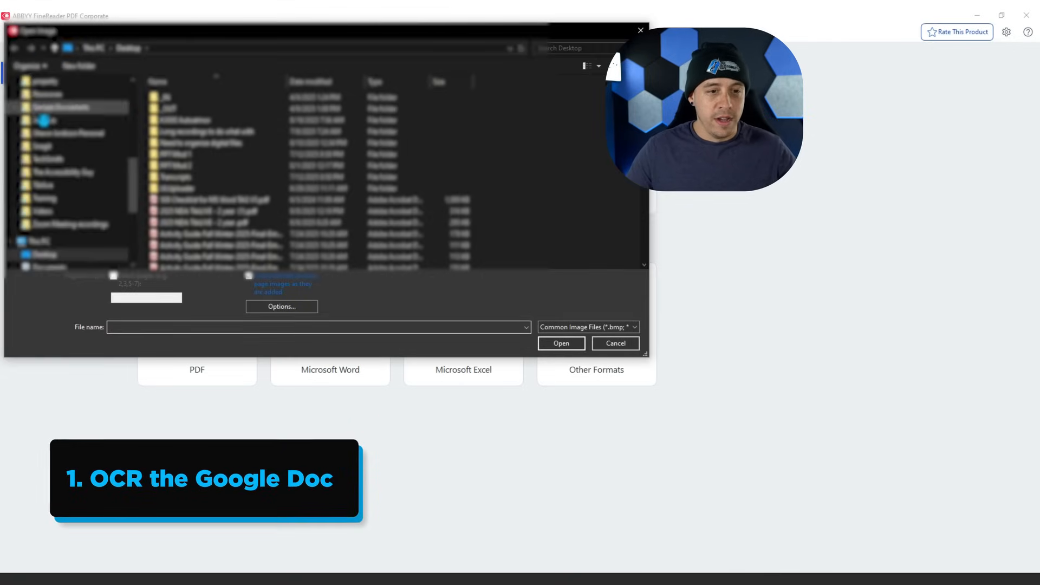
pyautogui.scroll(7, 41, 113)
pyautogui.click(49, 115)
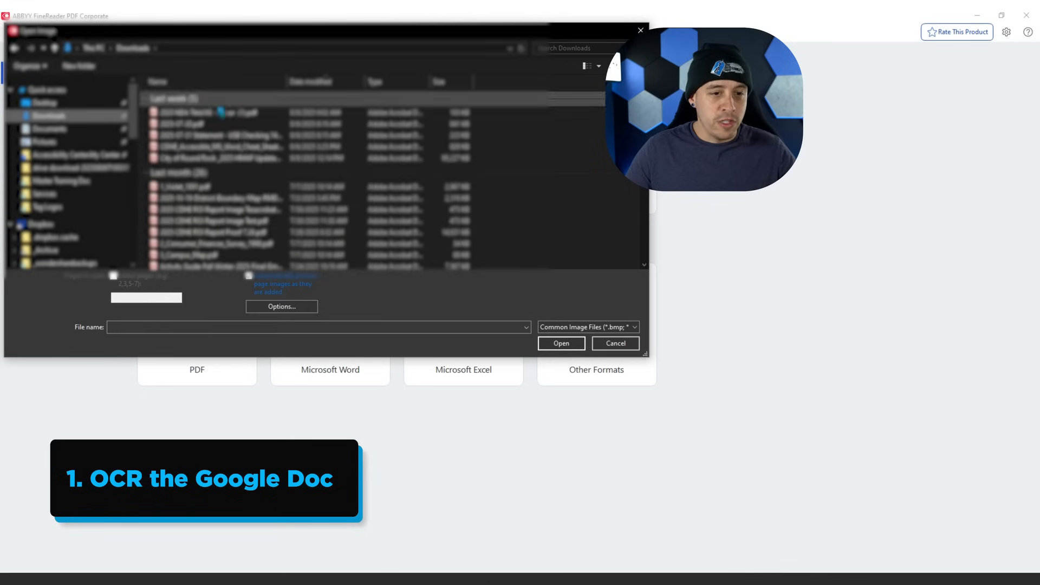
pyautogui.doubleClick(217, 119)
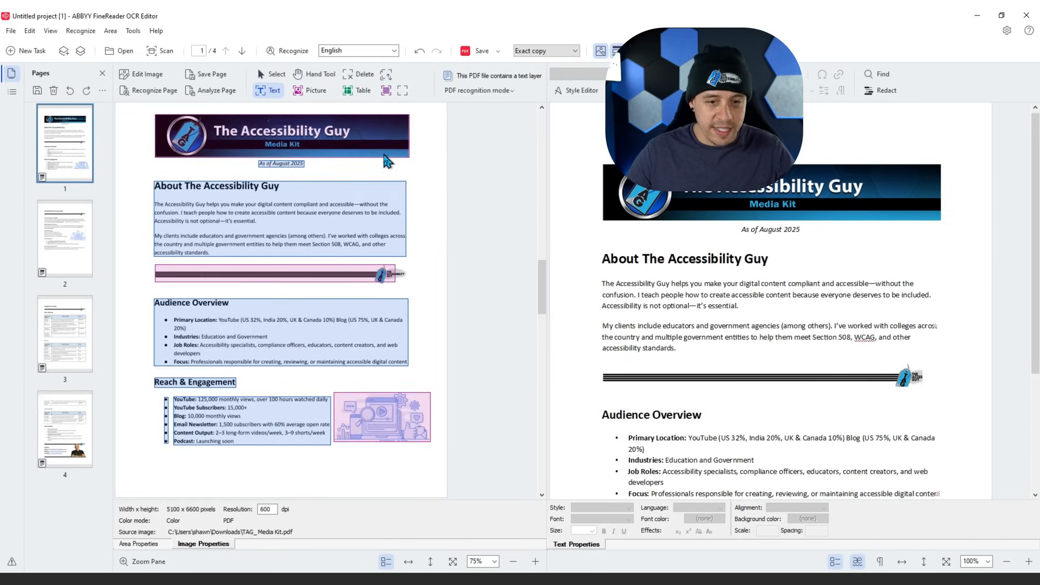
# Delete the picture areas covering the Media Kit banner, the divider line and the Reach & Engagement illustration on page 1.
pyautogui.scroll(1, 387, 161)
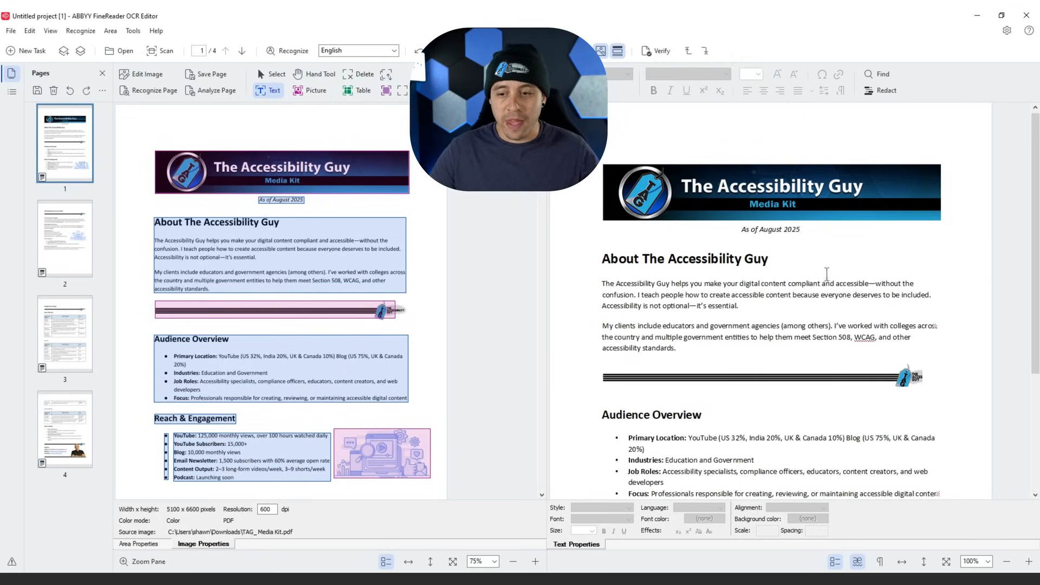
pyautogui.scroll(-3, 825, 322)
pyautogui.scroll(-3, 826, 323)
pyautogui.scroll(6, 825, 322)
pyautogui.click(327, 168)
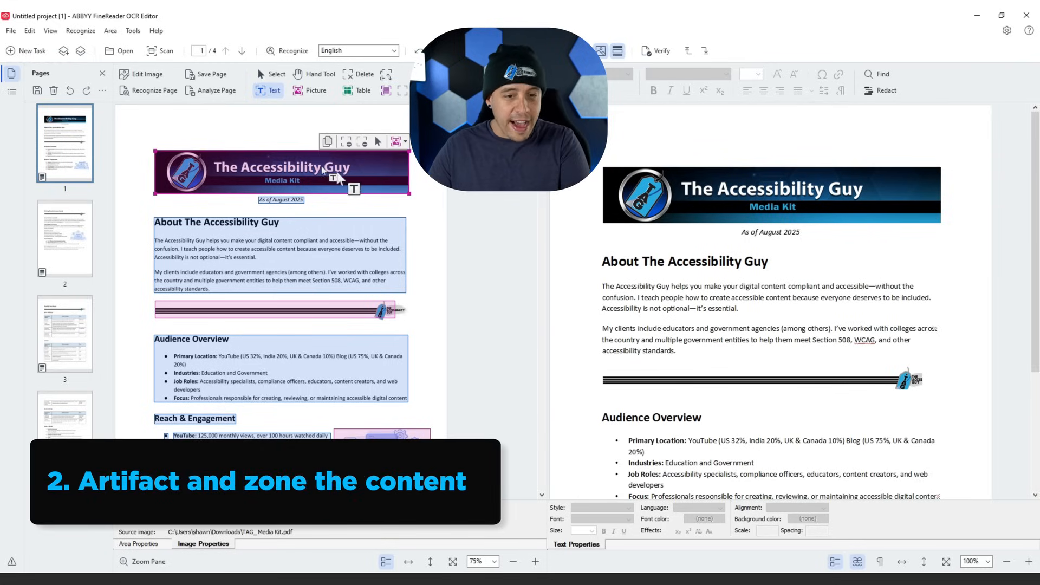
pyautogui.press('Delete')
pyautogui.click(282, 310)
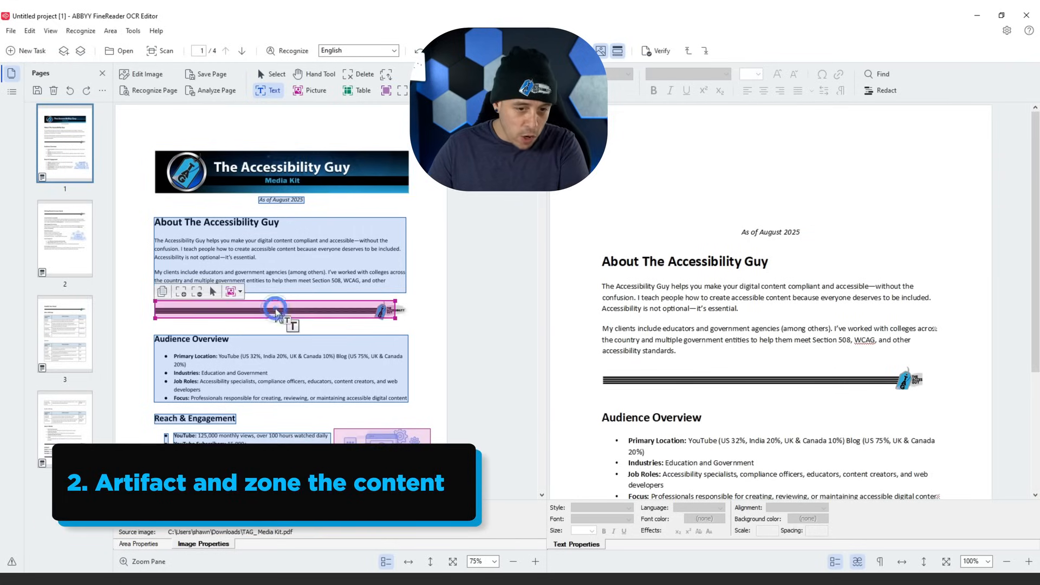
pyautogui.press('Delete')
pyautogui.click(401, 451)
pyautogui.press('Delete')
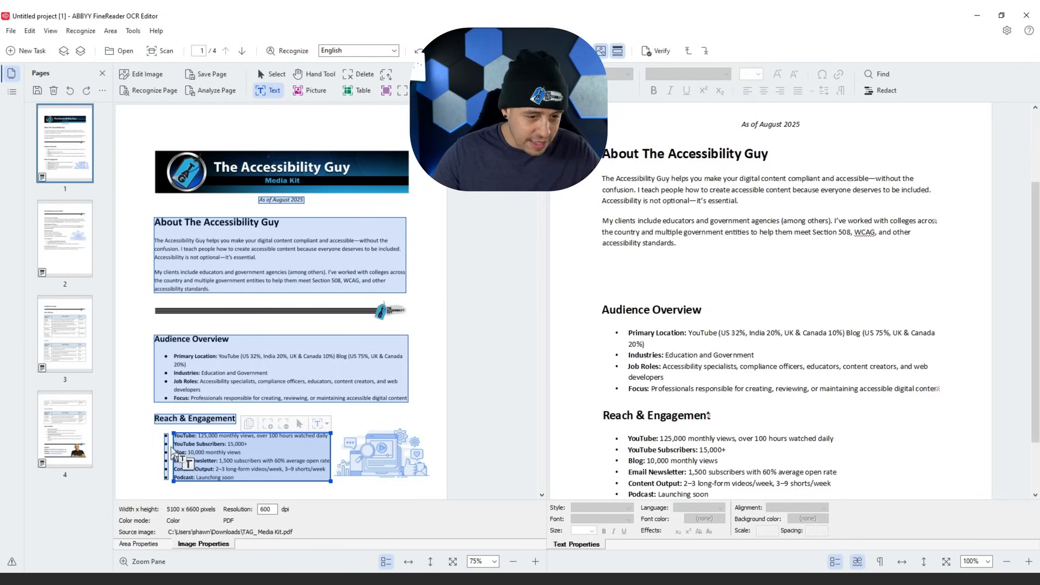
# Widen the Reach & Engagement list's text area to include its bullets, and rerun recognition on page 1.
pyautogui.moveTo(174, 450); pyautogui.dragTo(156, 450)
pyautogui.scroll(-1, 211, 463)
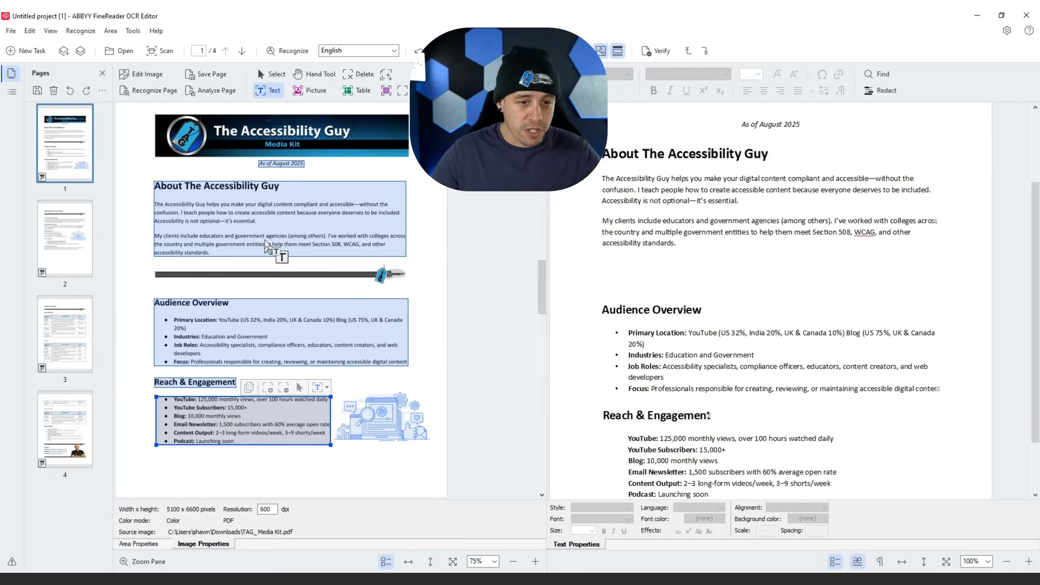
pyautogui.click(161, 96)
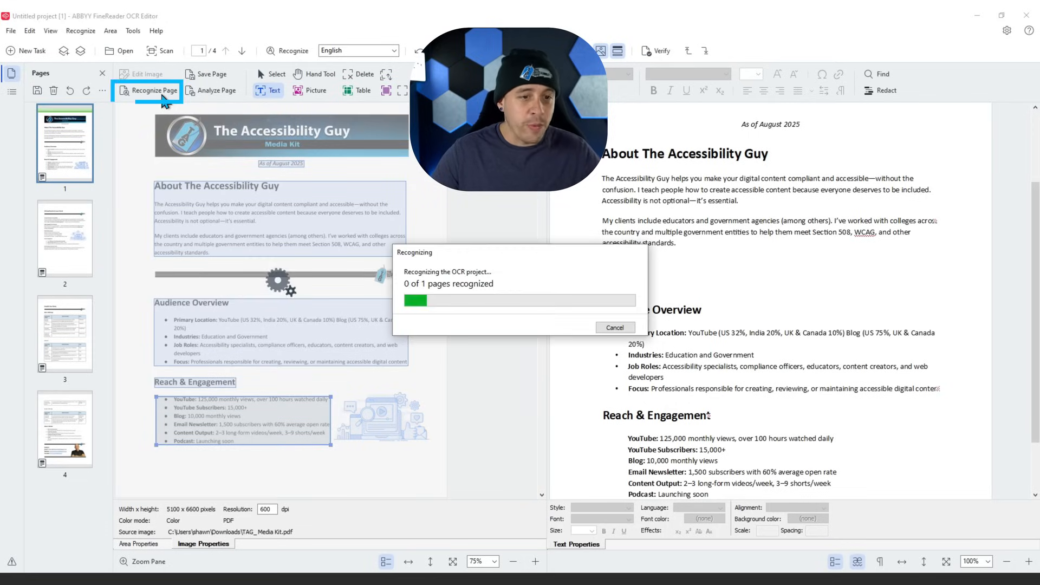
# On page 2, delete the picture areas covering the divider line and the Multi-Platform Reach illustration.
pyautogui.click(65, 227)
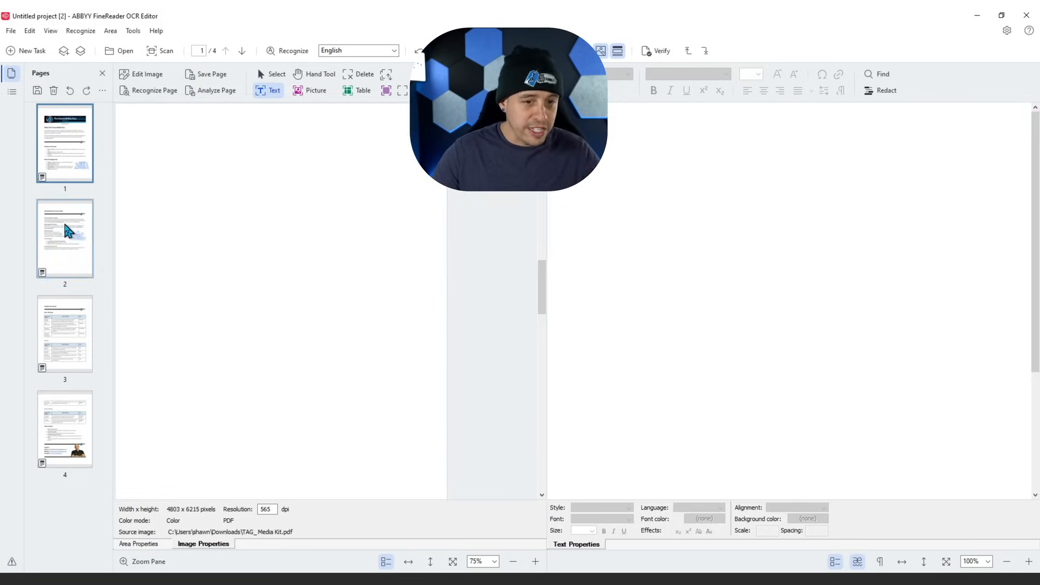
pyautogui.click(266, 167)
pyautogui.press('Delete')
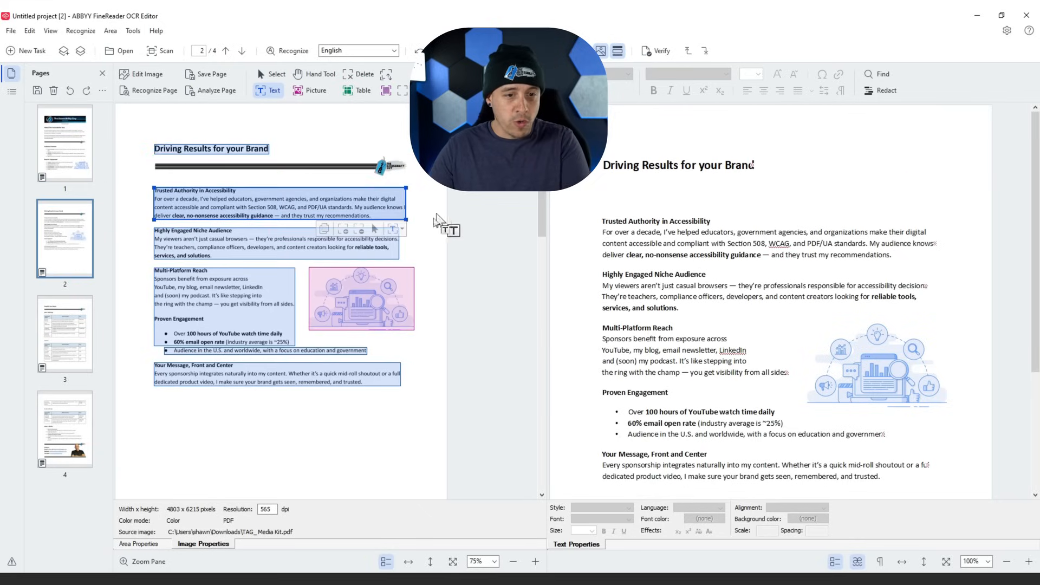
pyautogui.click(368, 303)
pyautogui.press('Delete')
# Enlarge the Multi-Platform Reach text area and add an area part so it covers the whole third Proven Engagement bullet.
pyautogui.click(168, 350)
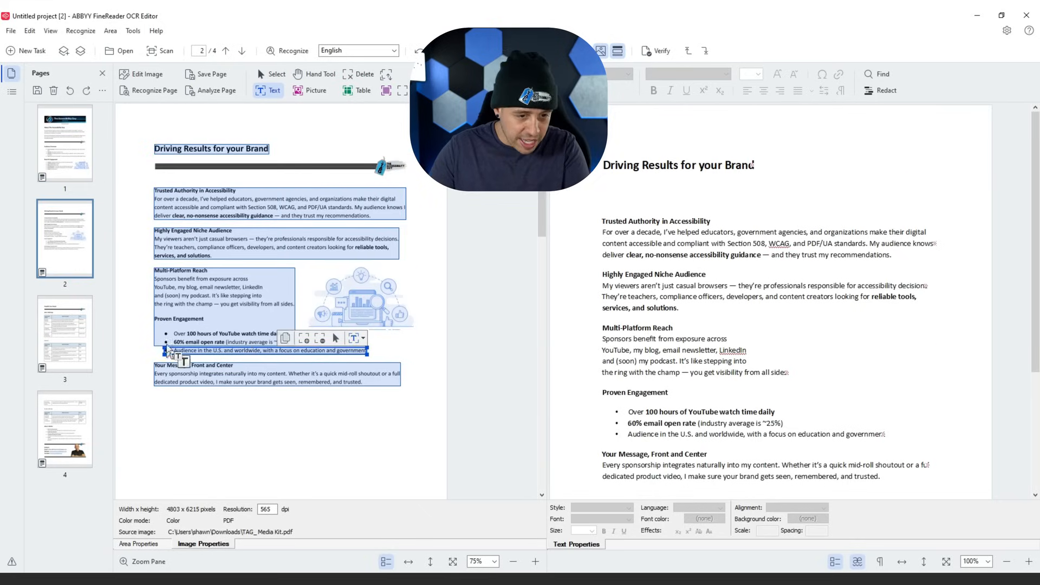
pyautogui.click(239, 325)
pyautogui.moveTo(250, 353); pyautogui.dragTo(250, 359)
pyautogui.moveTo(294, 325)
pyautogui.mouseDown()
pyautogui.moveTo(373, 325)
pyautogui.moveTo(299, 329)
pyautogui.mouseUp()
pyautogui.click(288, 334)
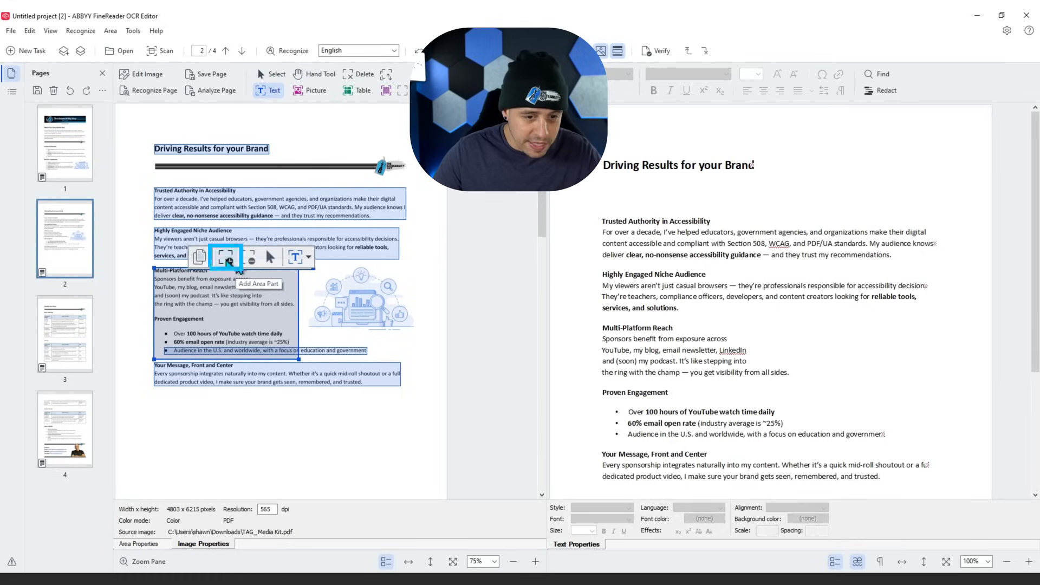
pyautogui.moveTo(287, 335); pyautogui.dragTo(380, 360)
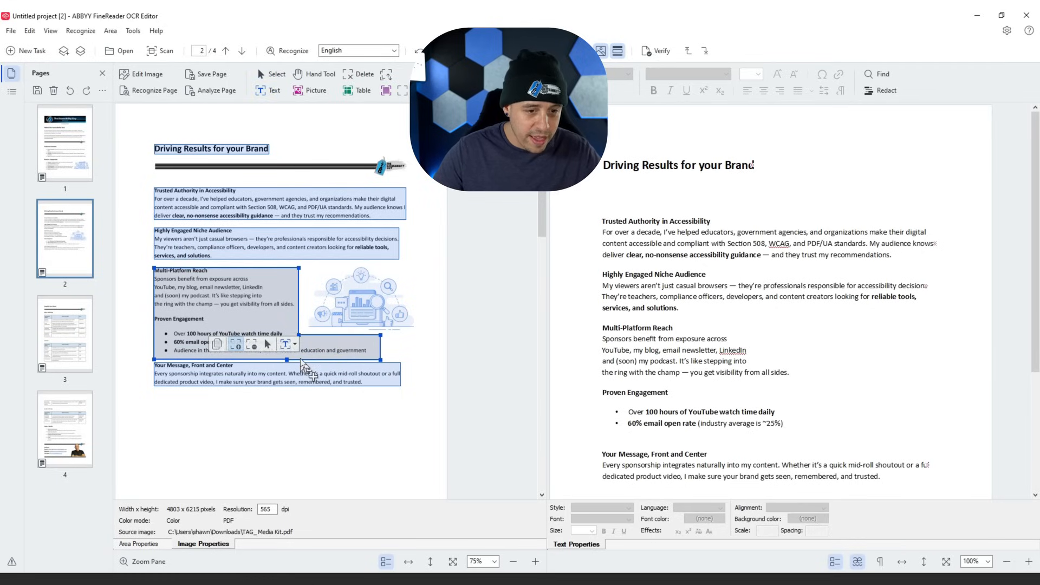
# Extend the combined text area downward and sideways to take in the full Your Message, Front and Center paragraph.
pyautogui.moveTo(289, 360); pyautogui.dragTo(292, 403)
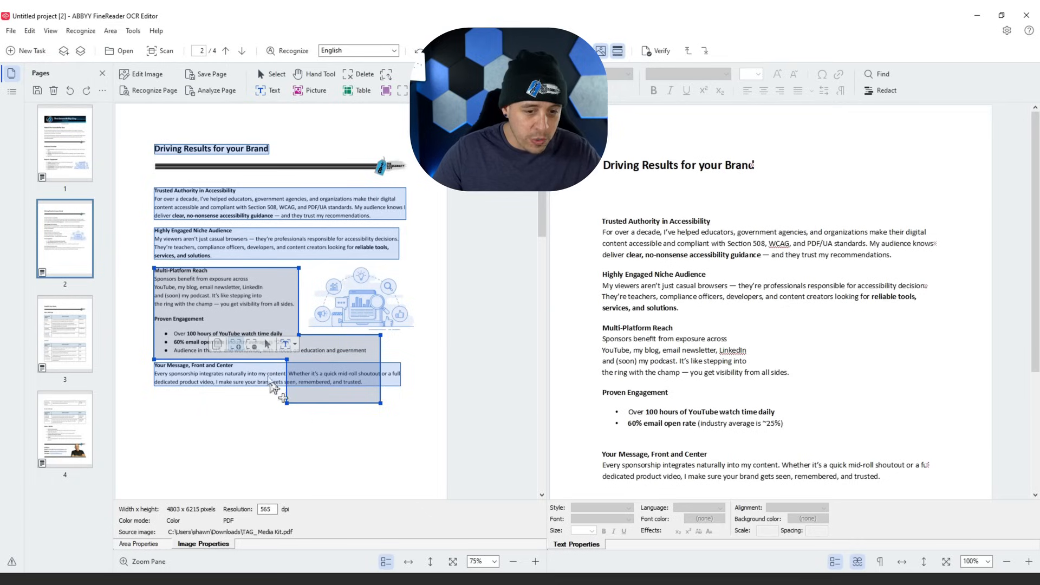
pyautogui.moveTo(287, 359); pyautogui.dragTo(239, 414)
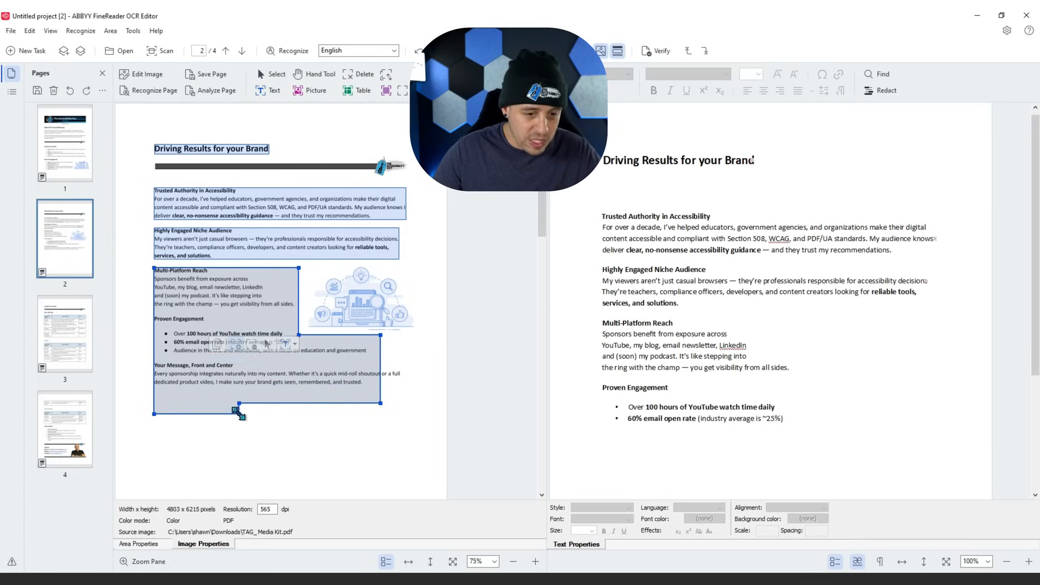
pyautogui.moveTo(381, 385); pyautogui.dragTo(402, 385)
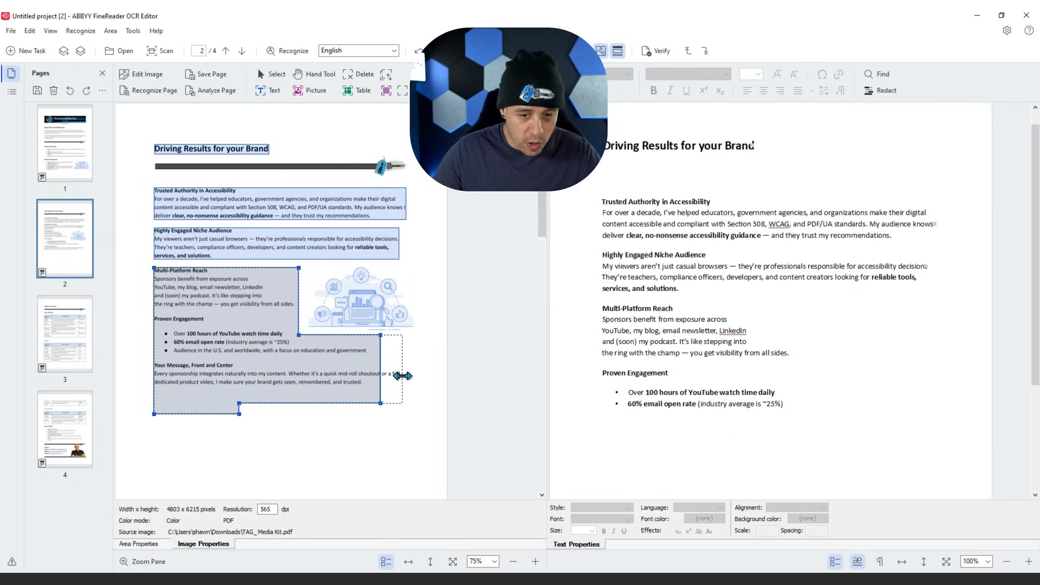
# Rerun recognition on page 2 and check the recognized text against the page image.
pyautogui.click(145, 90)
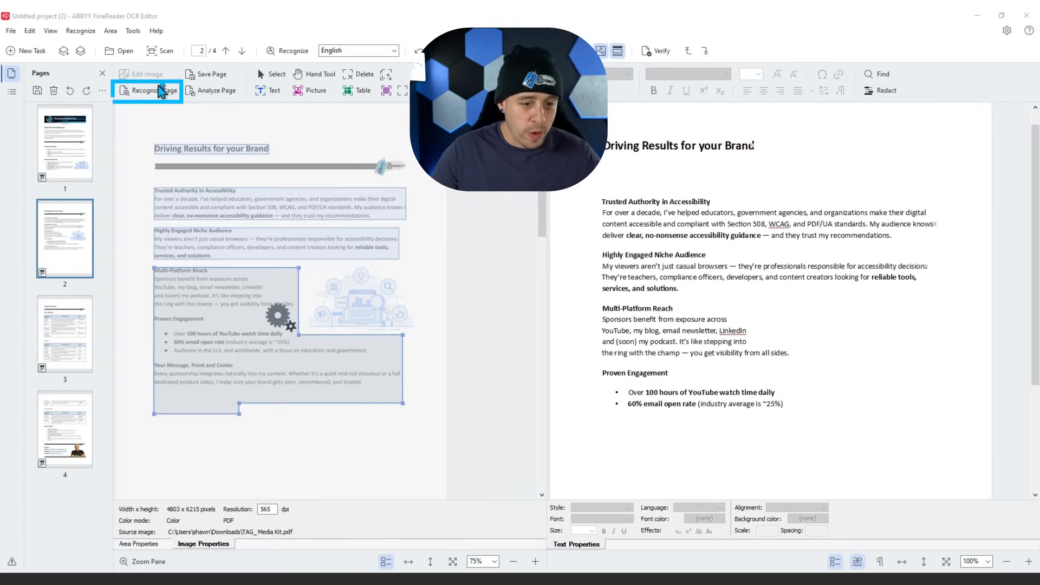
pyautogui.scroll(-3, 687, 321)
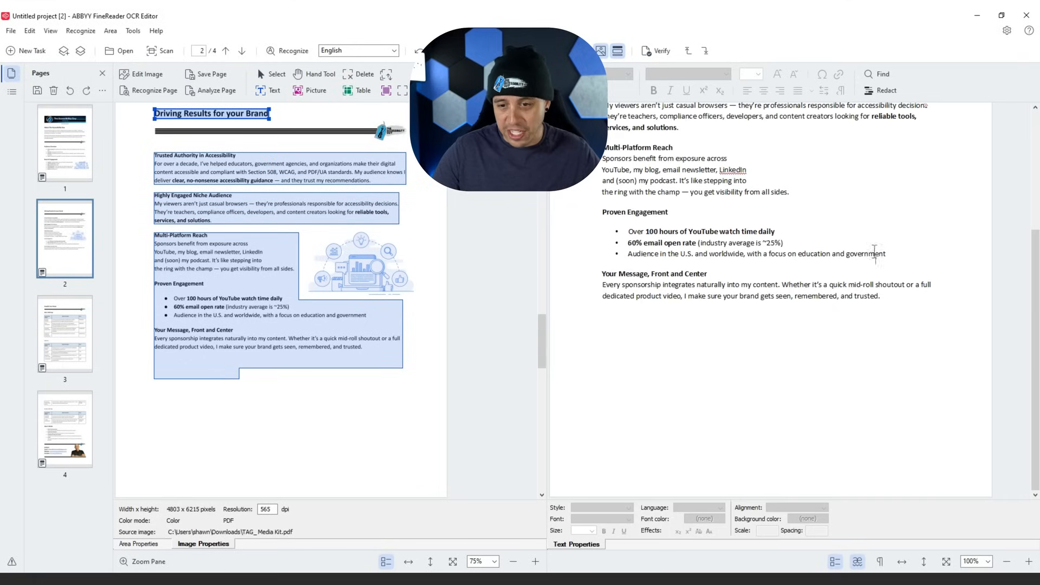
pyautogui.scroll(3, 770, 288)
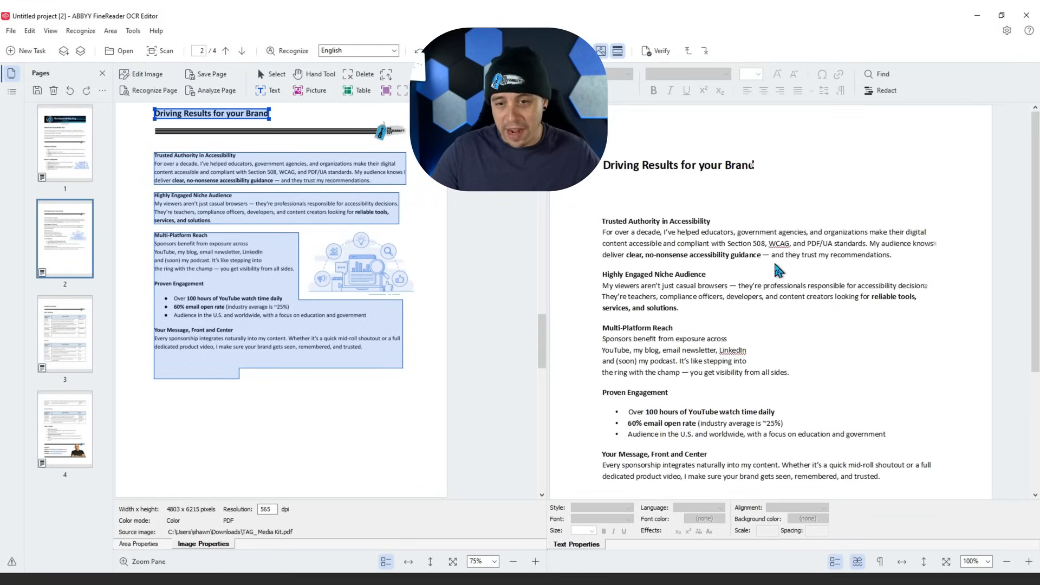
pyautogui.scroll(-3, 743, 224)
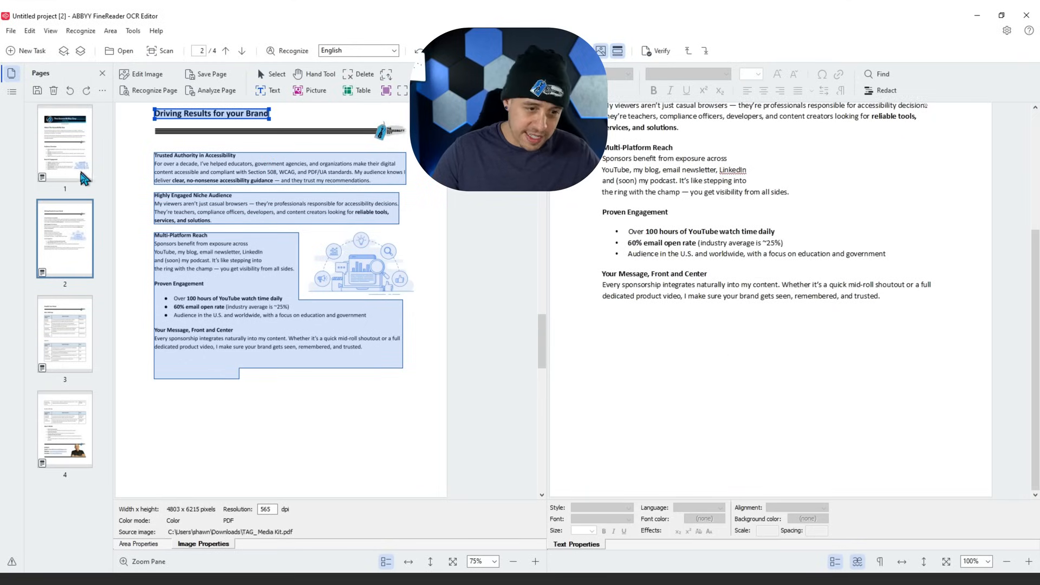
# On page 3, delete the picture area covering the divider line below the Amplify Your Reach heading.
pyautogui.click(83, 311)
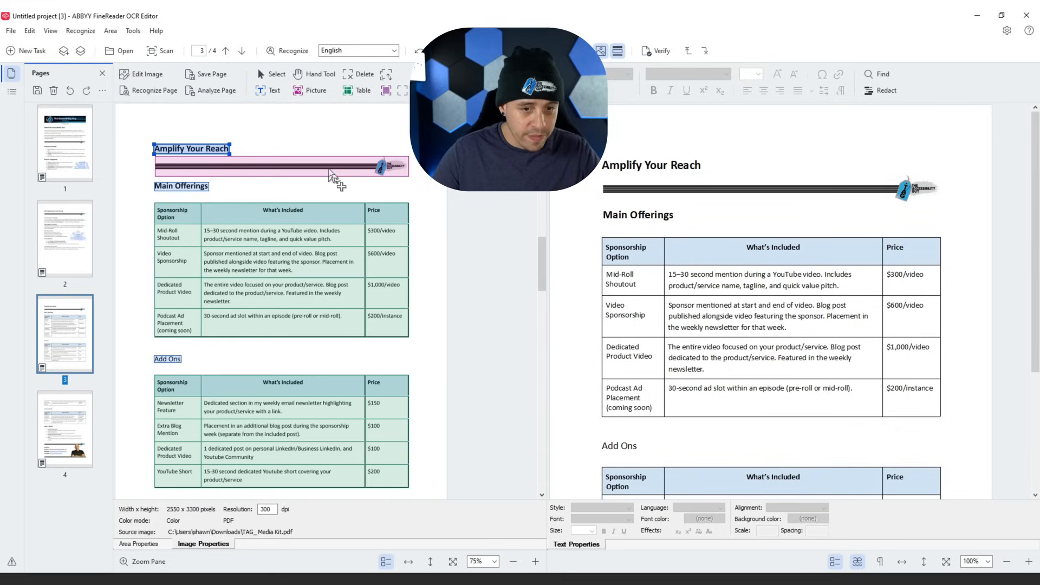
pyautogui.click(331, 174)
pyautogui.press('Delete')
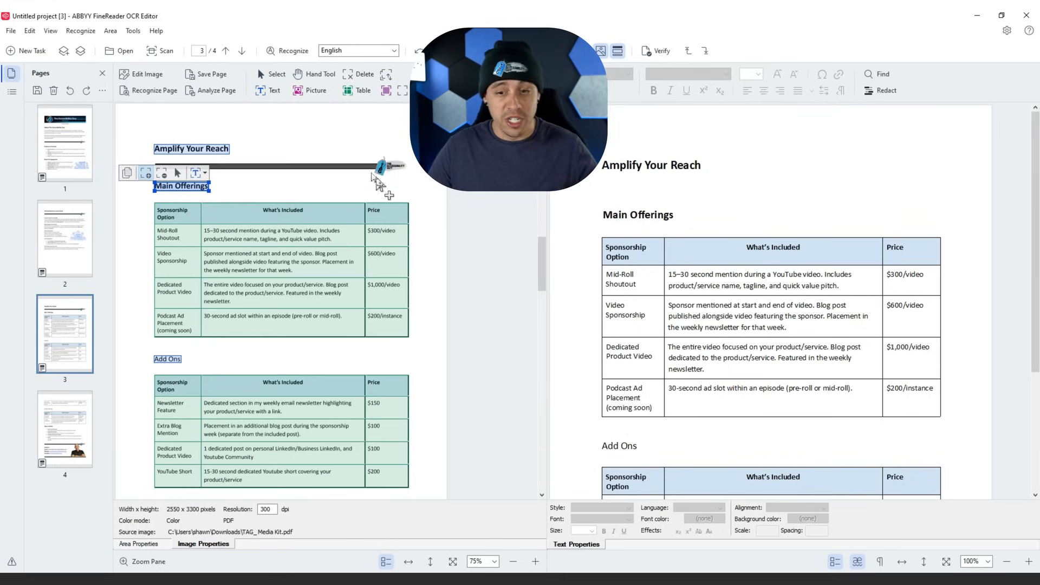
# Check the Main Offerings table area on page 3 and open page 4.
pyautogui.click(319, 220)
pyautogui.click(191, 216)
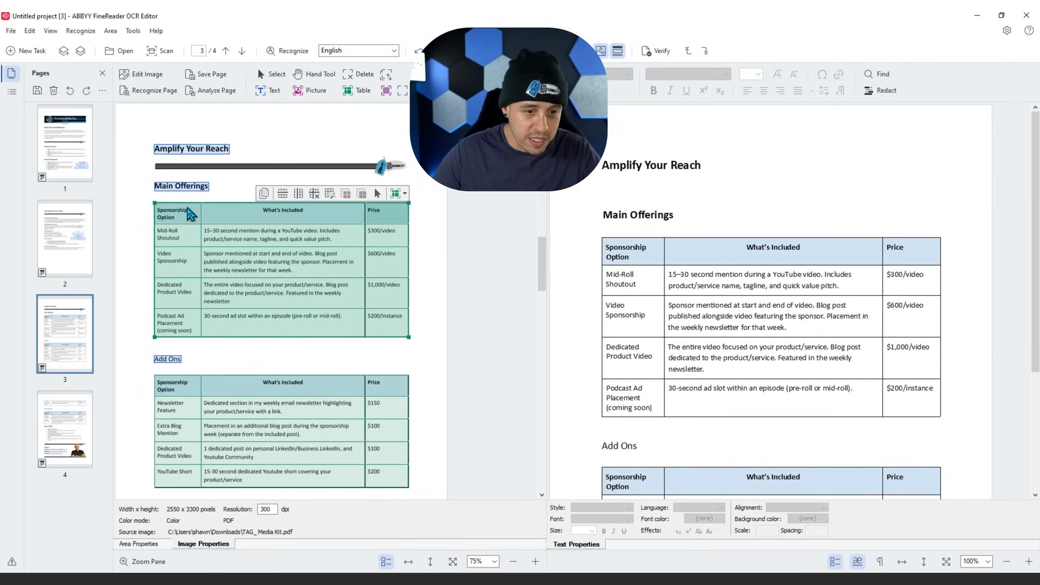
pyautogui.scroll(-1, 333, 312)
pyautogui.click(82, 417)
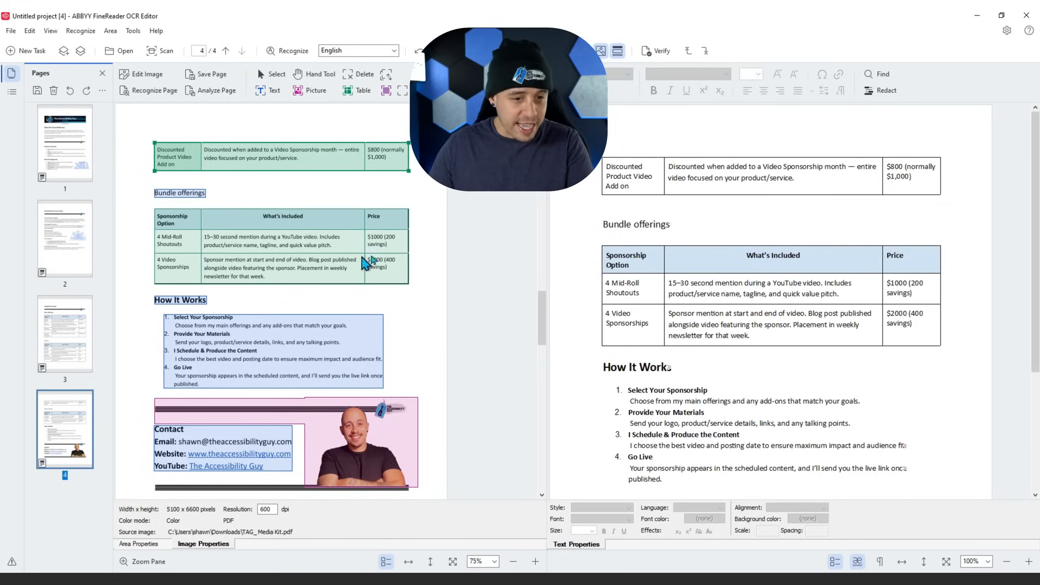
# On page 4, delete the picture areas covering the divider lines and photo around the Contact text.
pyautogui.scroll(-1, 366, 264)
pyautogui.click(279, 401)
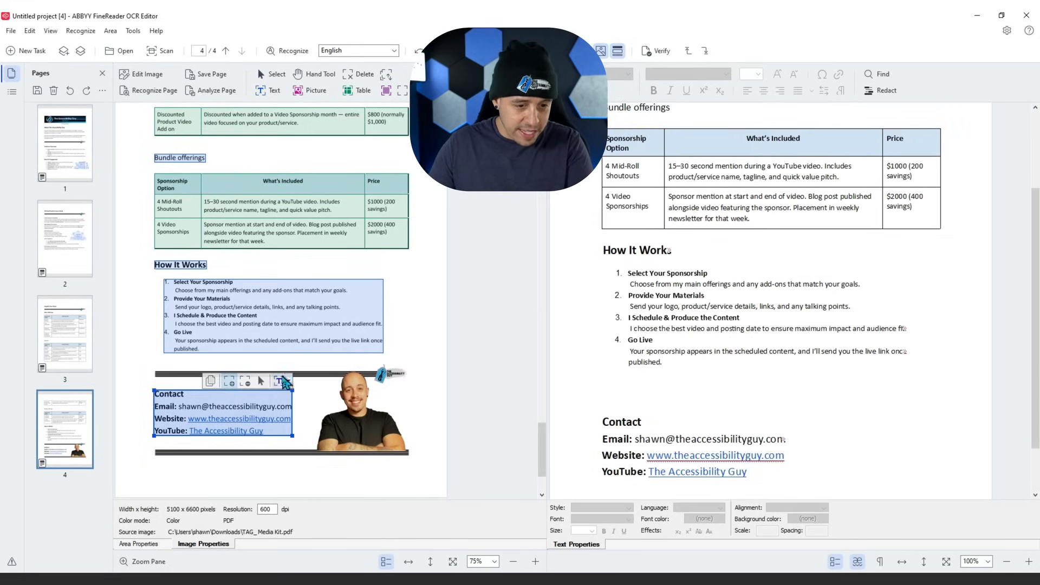
pyautogui.scroll(1, 356, 355)
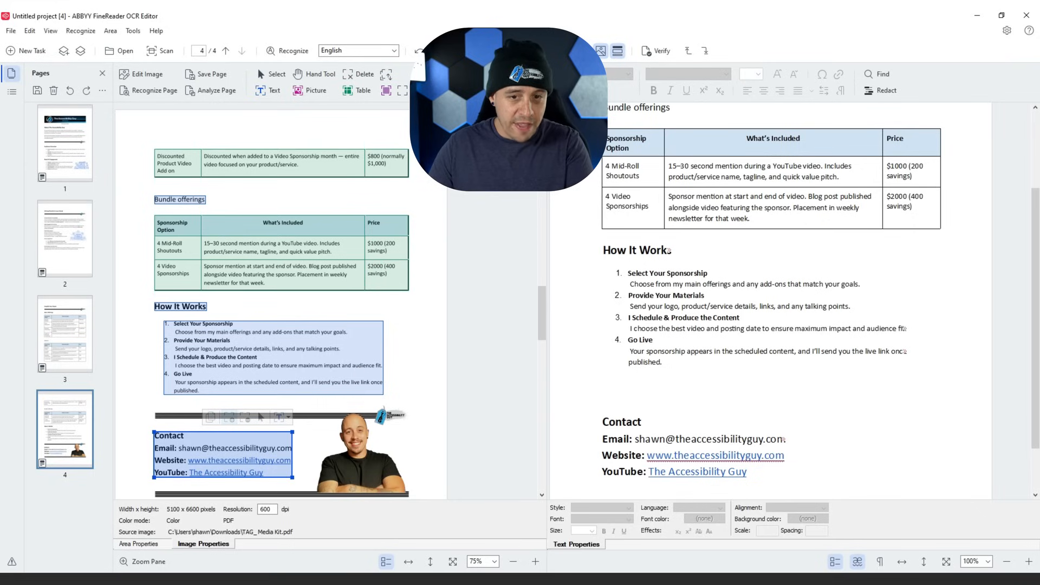
# Rerun recognition on page 4 and save the document as an exact-copy searchable PDF named TAG_ Media Kit.pdf.
pyautogui.click(148, 90)
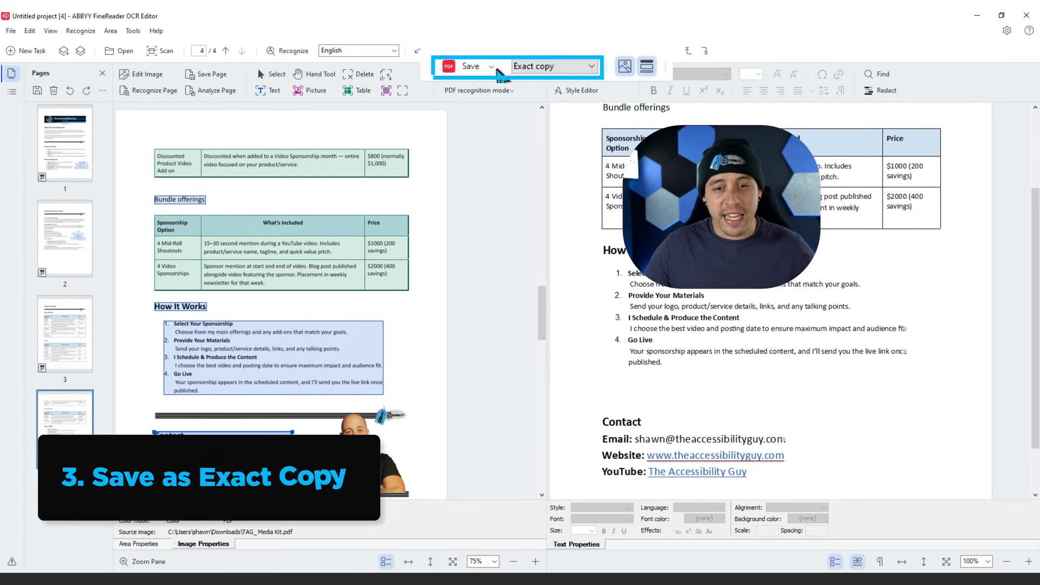
pyautogui.click(466, 67)
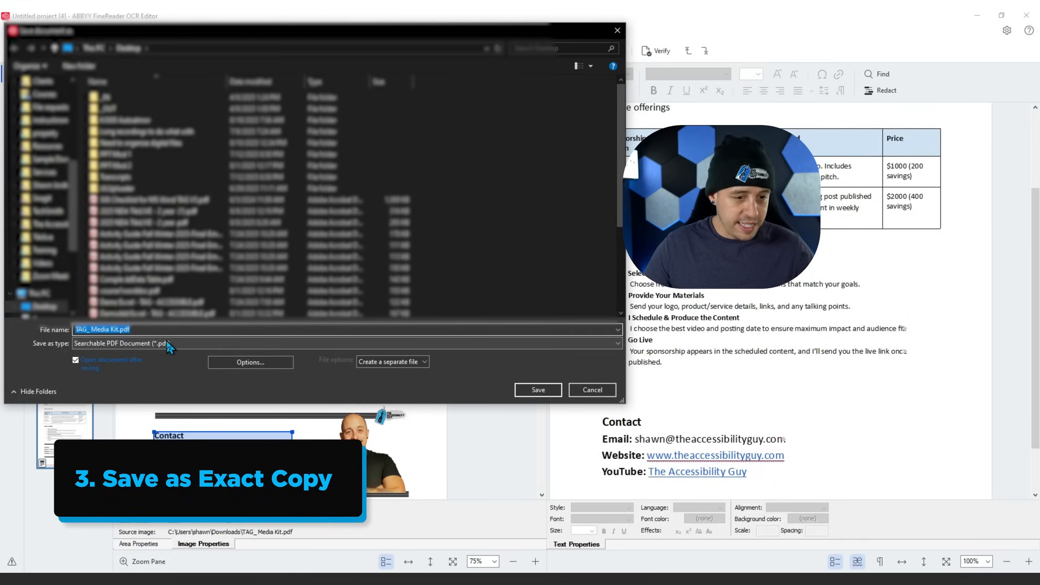
pyautogui.click(539, 390)
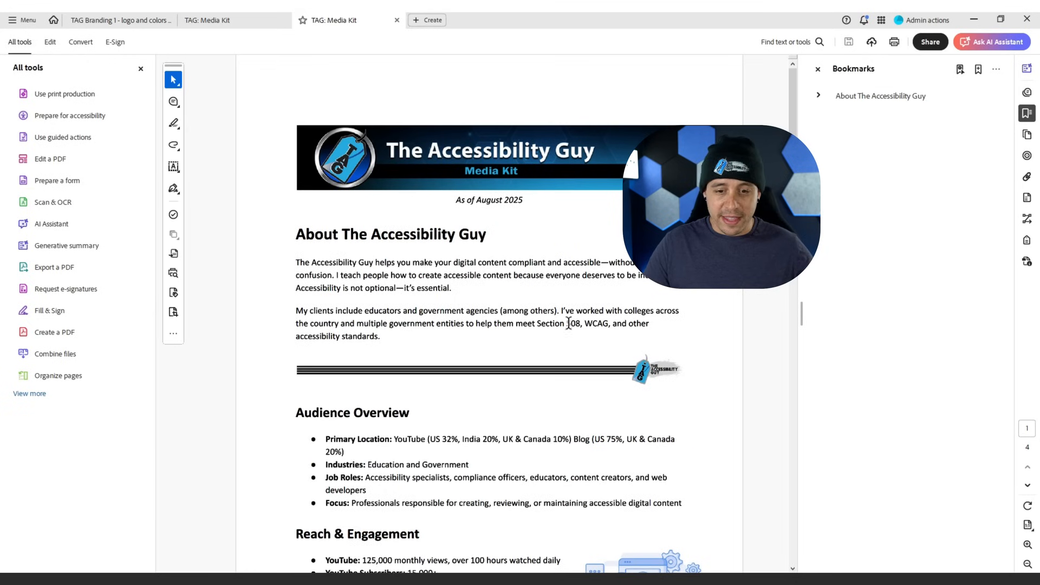
# In Adobe Acrobat, open the saved PDF's accessibility tags and review page 1 down to the Audience Overview heading tag.
pyautogui.click(1027, 240)
pyautogui.click(860, 140)
pyautogui.press('Down')
pyautogui.press('Down')
pyautogui.press('Down')
pyautogui.press('Down')
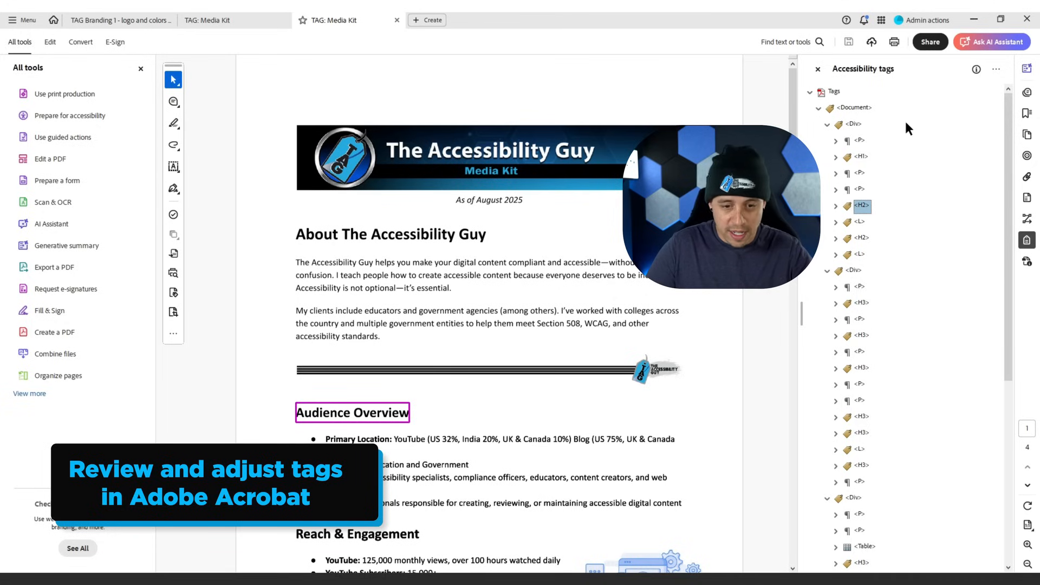
# Examine the Audience Overview list tag down to its first item's label and body, and collapse it again.
pyautogui.press('Down')
pyautogui.press('Right')
pyautogui.press('Down')
pyautogui.press('Right')
pyautogui.press('Down')
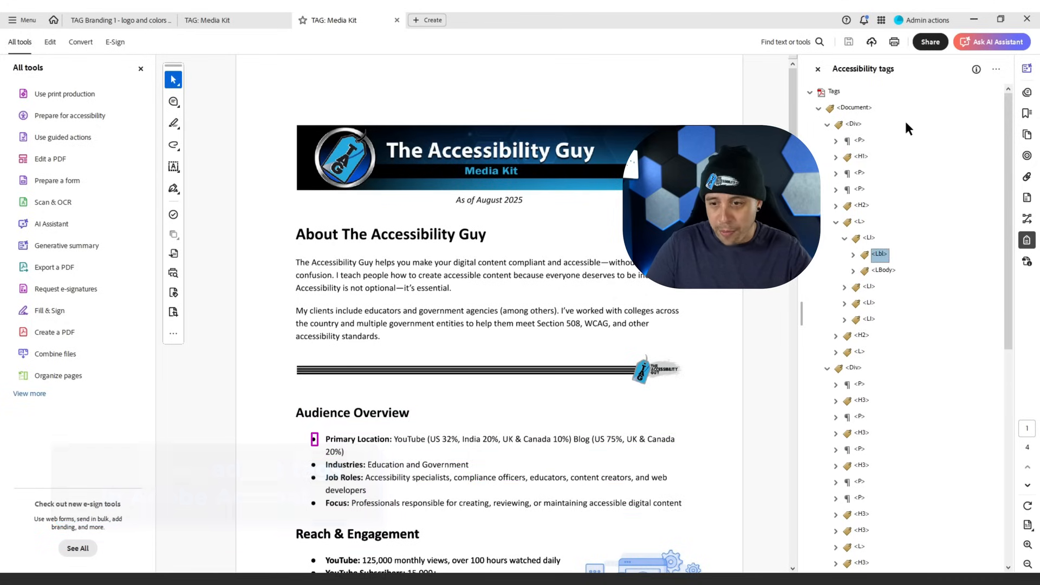
pyautogui.press('Left')
pyautogui.press('Left')
pyautogui.press('Left')
pyautogui.press('Left')
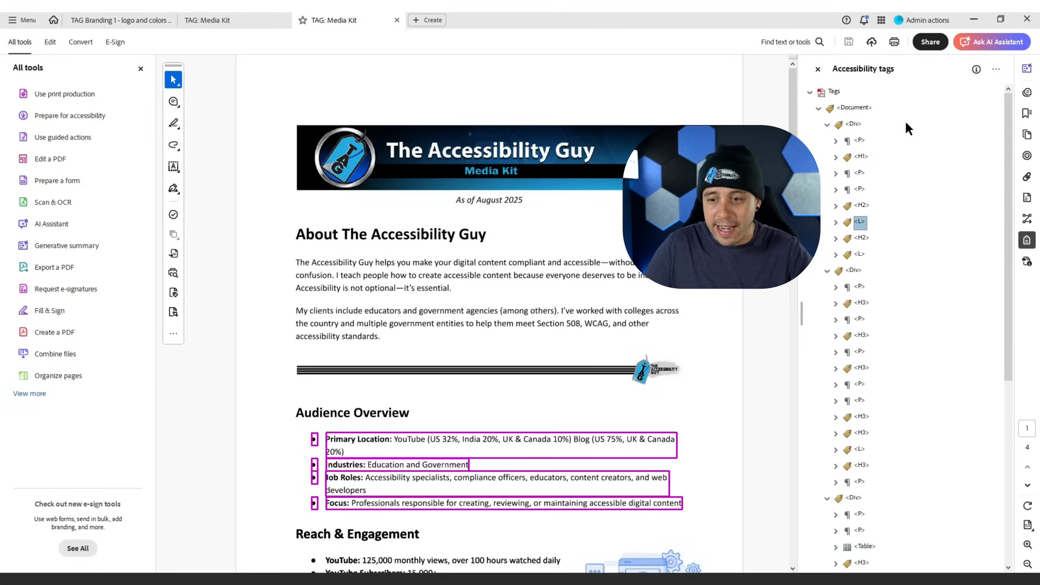
# Review the page 2 tags from the Driving Results for your Brand heading through the Multi-Platform Reach paragraphs.
pyautogui.press('Down')
pyautogui.press('Down')
pyautogui.press('Down')
pyautogui.press('Down')
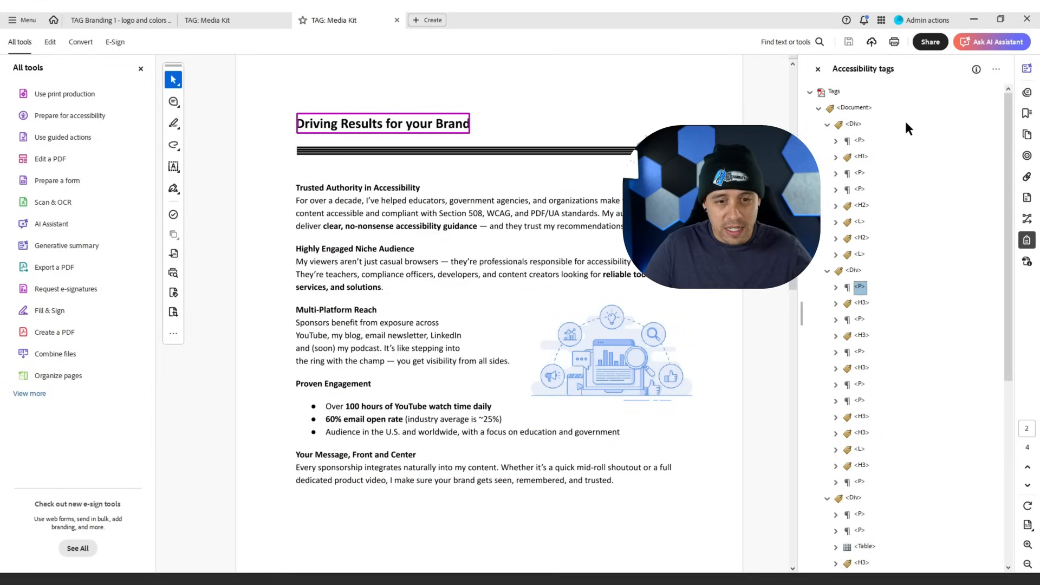
pyautogui.press('Down')
pyautogui.press('Down')
pyautogui.press('Down')
pyautogui.press('Down')
pyautogui.press('Down')
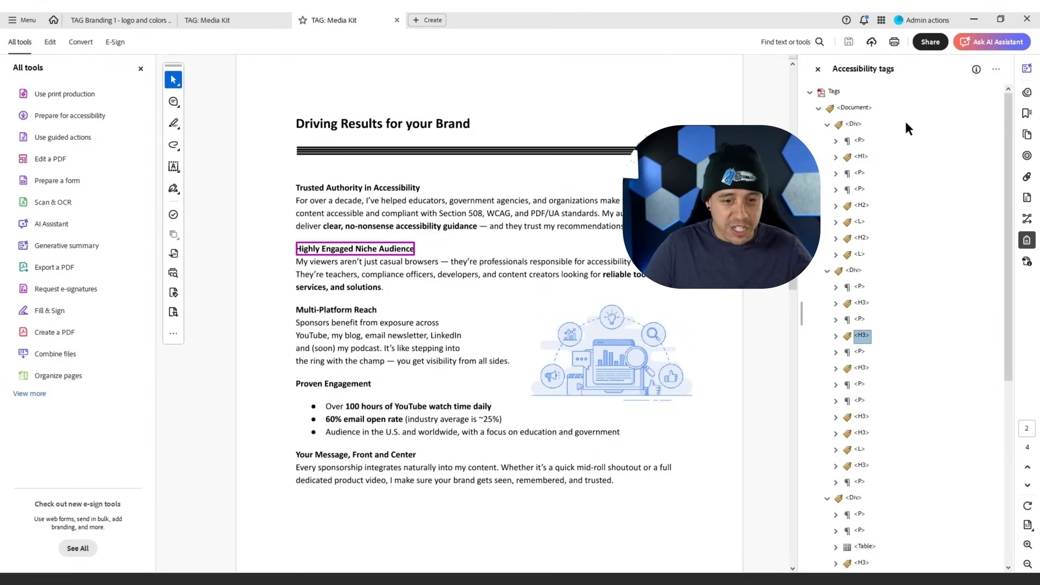
pyautogui.press('Down')
pyautogui.press('Down')
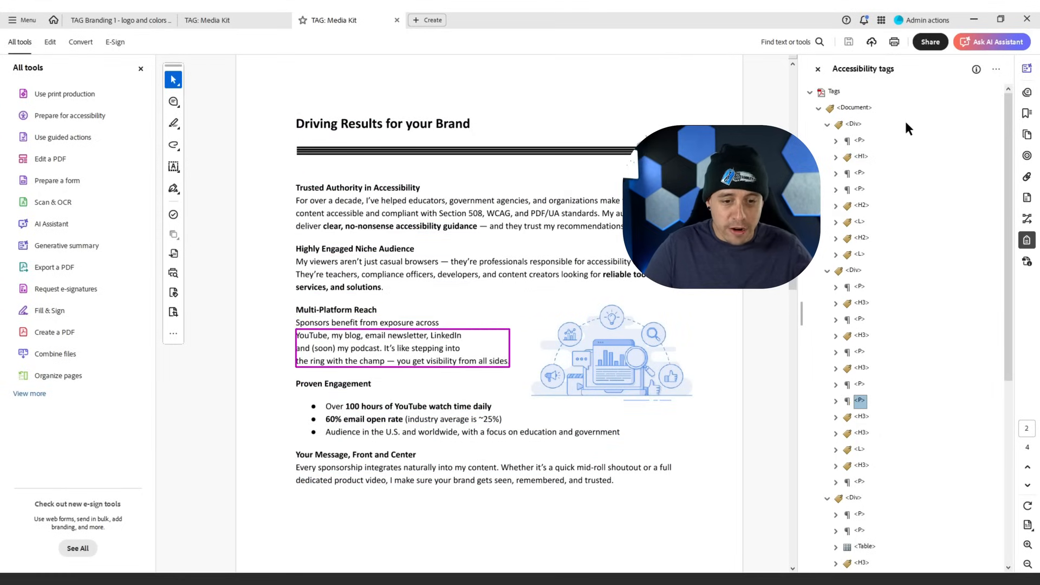
# Inspect the Proven Engagement list items and the H3 tag that contains the first bullet.
pyautogui.press('Down')
pyautogui.press('Down')
pyautogui.press('Down')
pyautogui.press('Right')
pyautogui.press('Down')
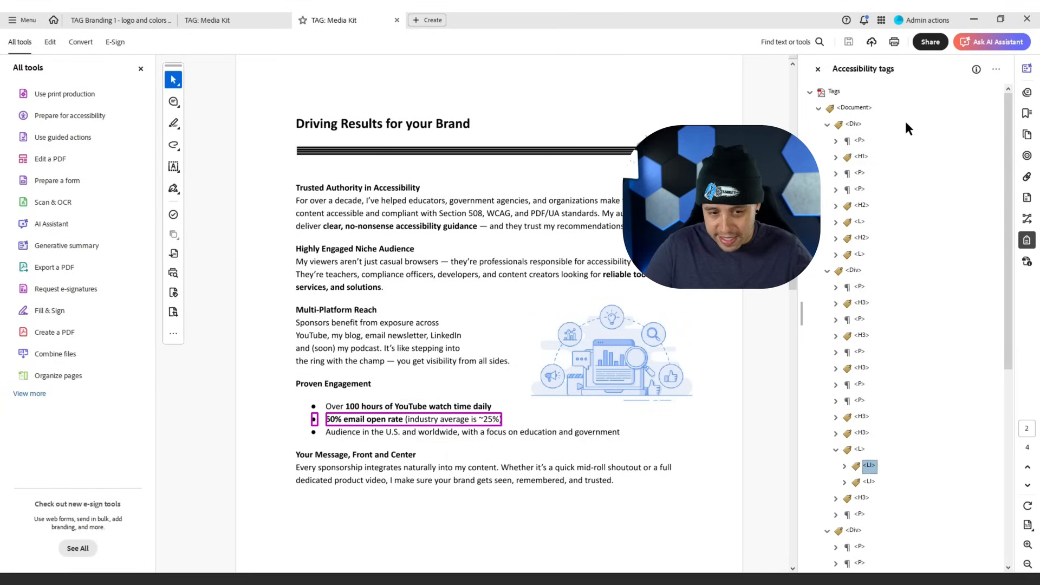
pyautogui.press('Up')
pyautogui.press('Up')
pyautogui.press('Right')
pyautogui.press('Down')
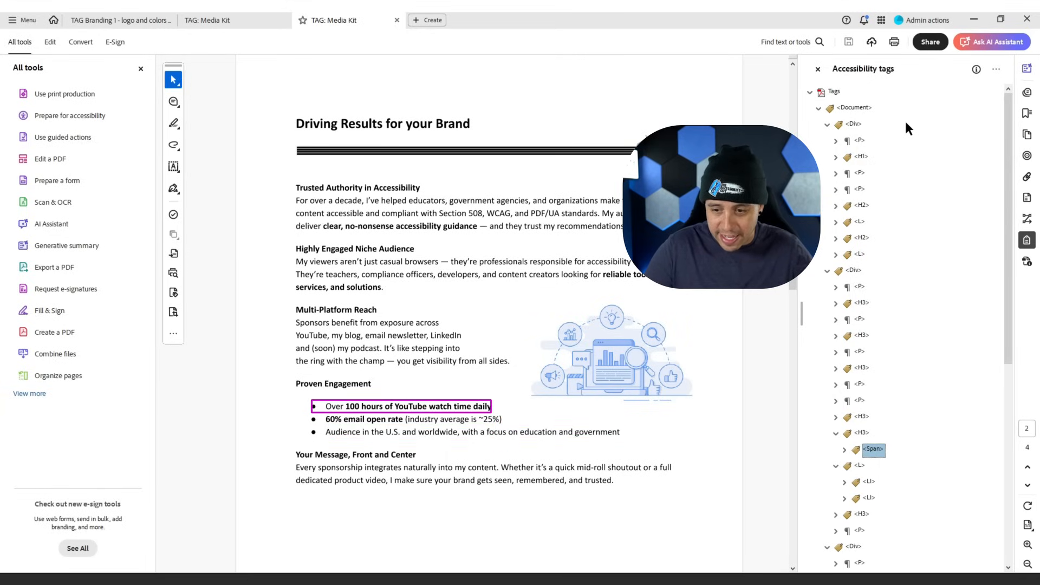
pyautogui.press('Down')
pyautogui.press('Down')
# Retag the heading tag of the first Proven Engagement bullet as LI and its child span as LBody.
pyautogui.press('Up')
pyautogui.press('Up')
pyautogui.press('Up')
pyautogui.press('F2')
pyautogui.press('BackSpace')
pyautogui.press('BackSpace')
pyautogui.write('LI')
pyautogui.press('Return')
pyautogui.press('Down')
pyautogui.press('F2')
pyautogui.press('End')
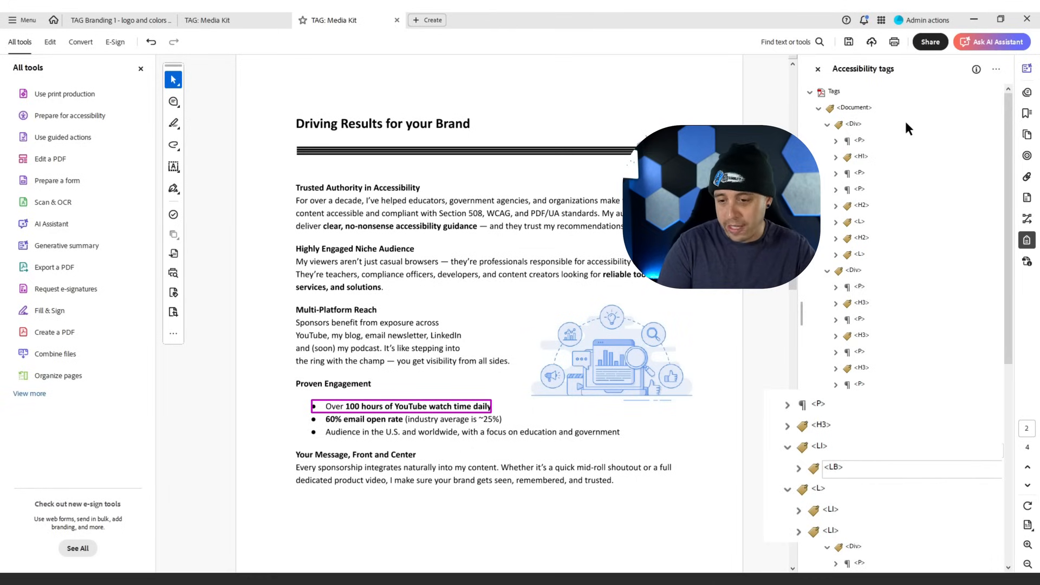
pyautogui.press('Return')
pyautogui.press('Left')
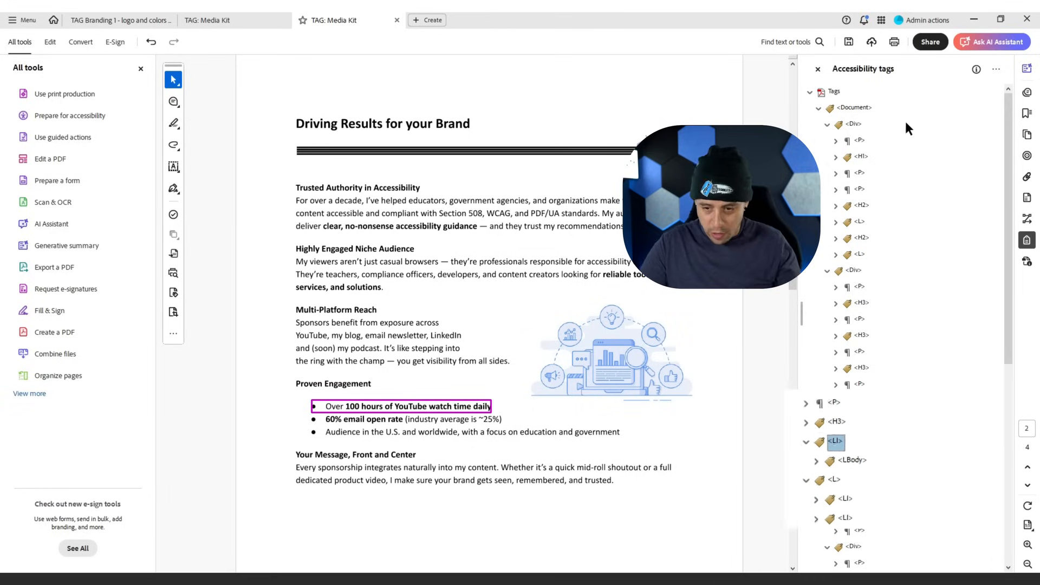
# Move the first bullet's LI tag to the start of the Proven Engagement list and check the list's item order.
pyautogui.click(863, 465)
pyautogui.press('Down')
pyautogui.press('Left')
pyautogui.press('Up')
pyautogui.press('Down')
pyautogui.press('Down')
pyautogui.press('Down')
pyautogui.press('Down')
pyautogui.press('Down')
pyautogui.press('Down')
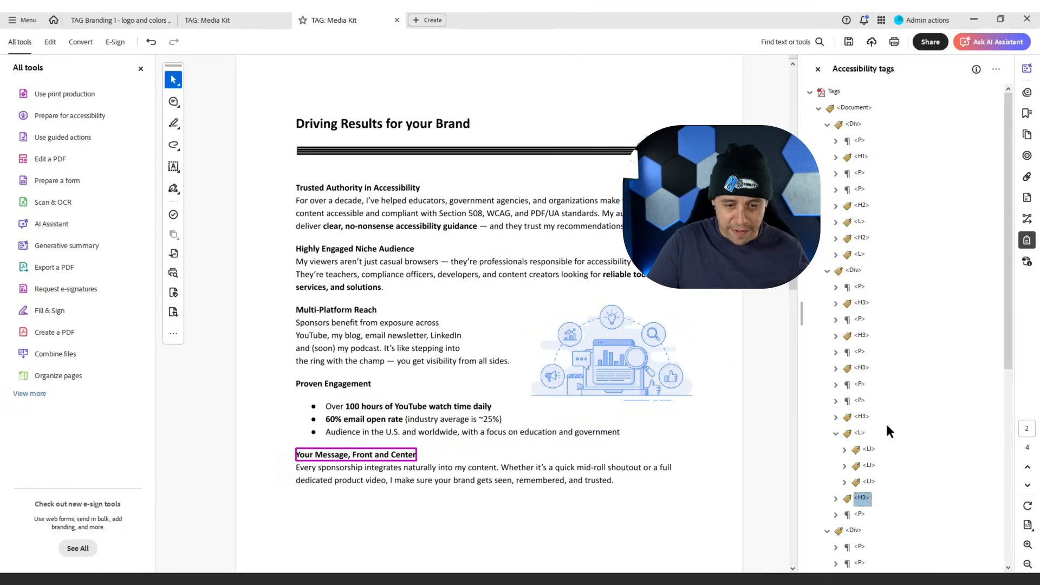
# Retag the Amplify Your Reach heading on page 3 as H2.
pyautogui.press('Down')
pyautogui.press('Down')
pyautogui.press('Up')
pyautogui.press('F2')
pyautogui.press('Left')
pyautogui.press('BackSpace')
pyautogui.write('H2')
pyautogui.press('Return')
# Retag the Main Offerings heading as H3.
pyautogui.press('Down')
pyautogui.press('F2')
pyautogui.press('Left')
pyautogui.press('BackSpace')
pyautogui.write('H3')
pyautogui.press('Return')
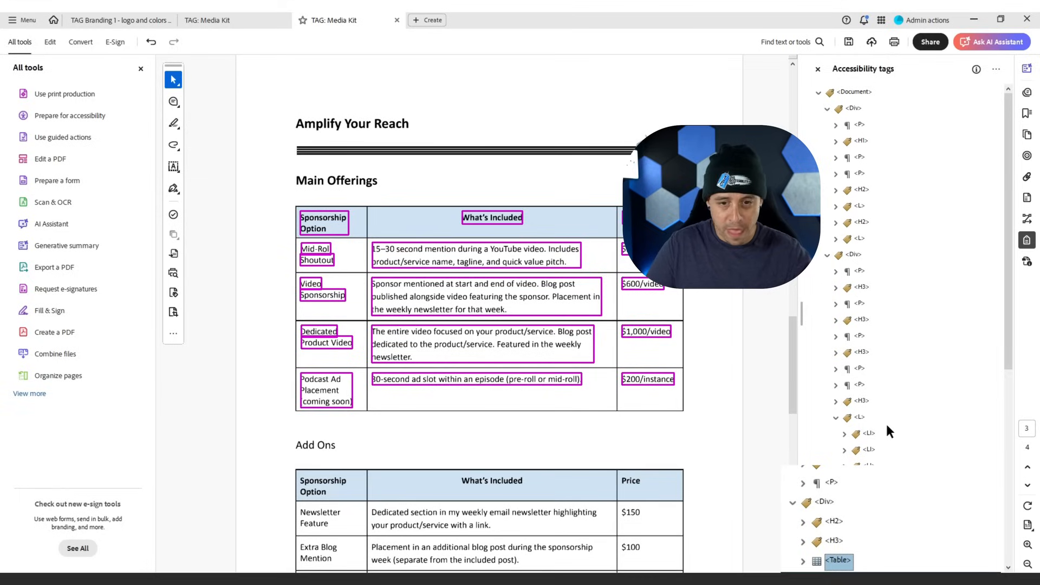
# Check the Main Offerings table's header cells and row tags down to the Add Ons heading.
pyautogui.press('Down')
pyautogui.press('Down')
pyautogui.press('Down')
pyautogui.press('Down')
pyautogui.press('Down')
pyautogui.press('Down')
pyautogui.press('Down')
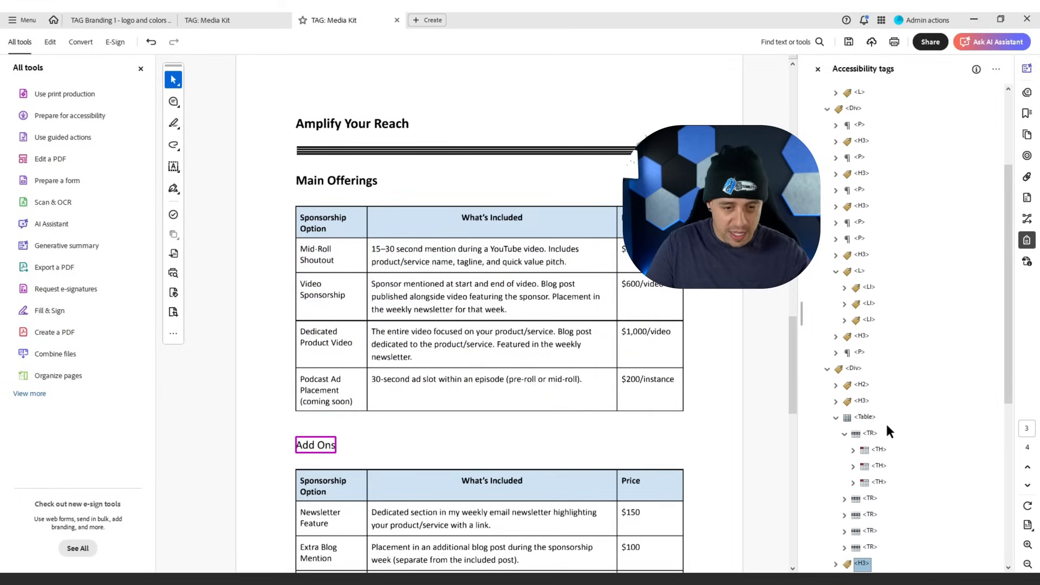
# Review the Add Ons table tag and the page 4 tags for the Discounted Product Video row and Bundle offerings table.
pyautogui.press('Down')
pyautogui.press('Up')
pyautogui.press('Down')
pyautogui.press('Down')
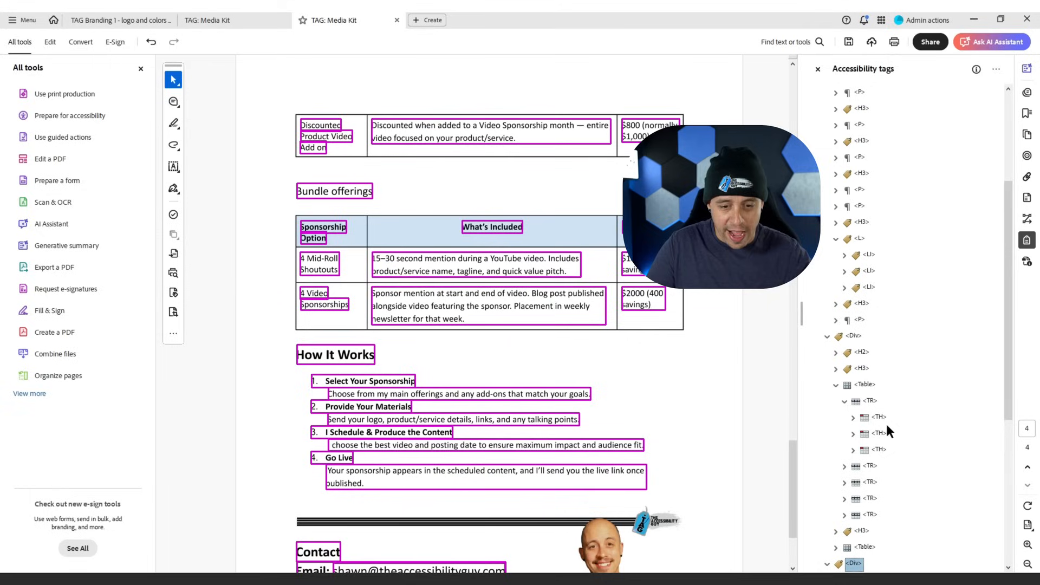
pyautogui.press('Down')
pyautogui.press('Right')
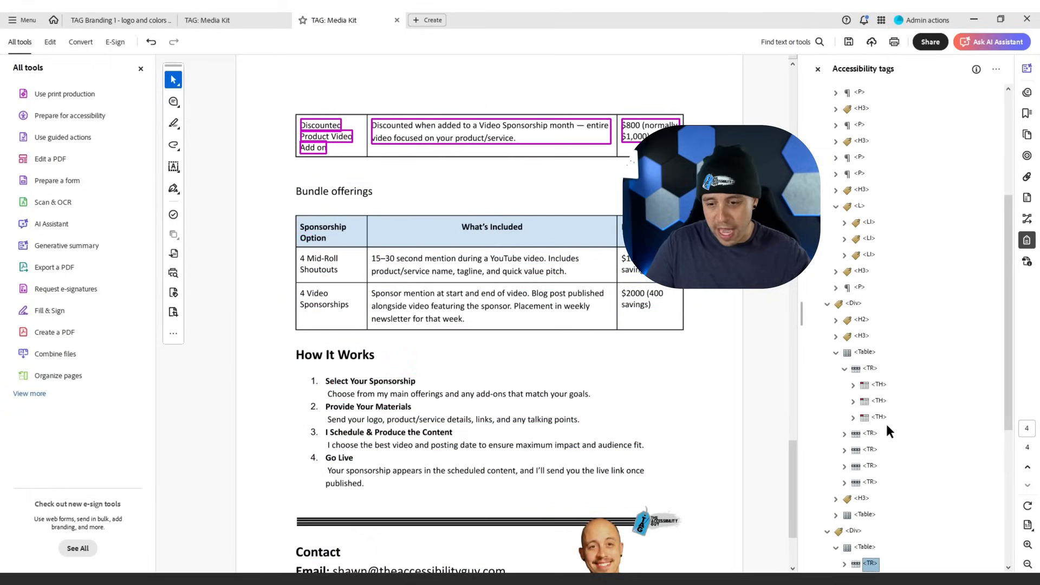
pyautogui.press('Down')
pyautogui.press('Down')
pyautogui.press('Down')
pyautogui.press('Down')
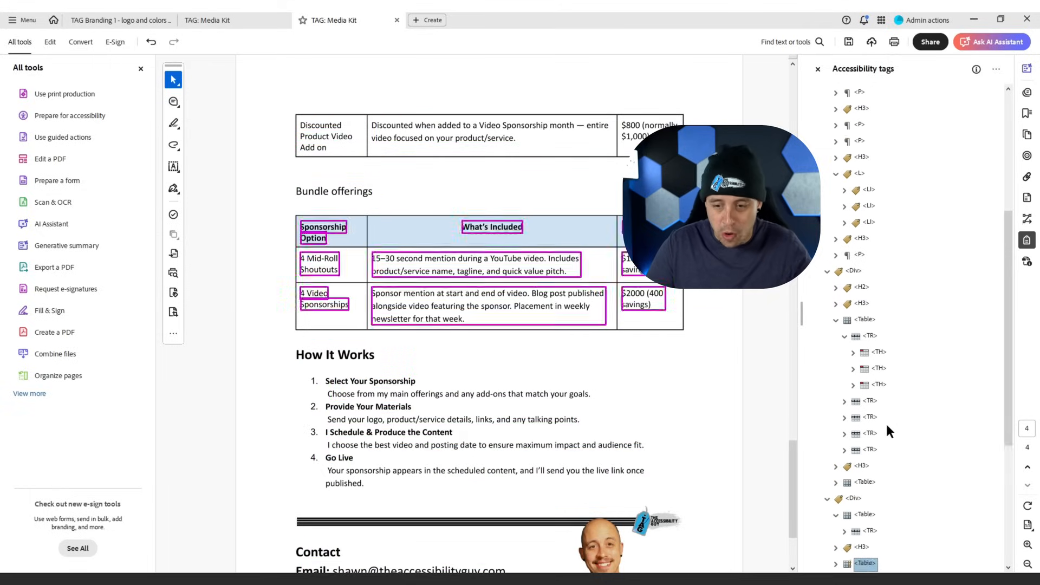
# Move the Discounted Product Video Add on row tag from its page 4 table to the end of the Add Ons table.
pyautogui.press('Up')
pyautogui.press('Up')
pyautogui.press('Up')
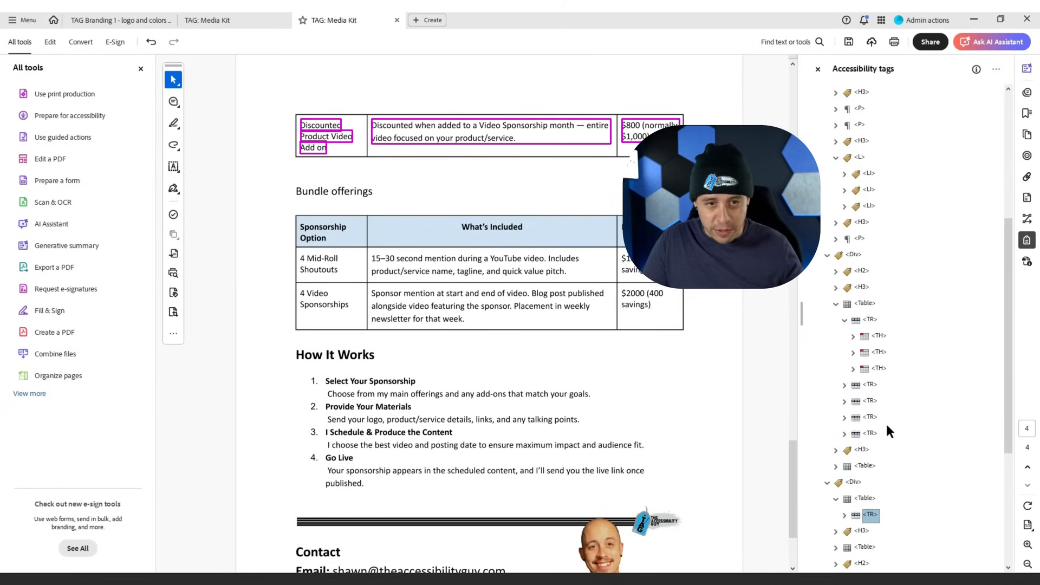
pyautogui.press('Up')
pyautogui.press('Up')
pyautogui.press('Up')
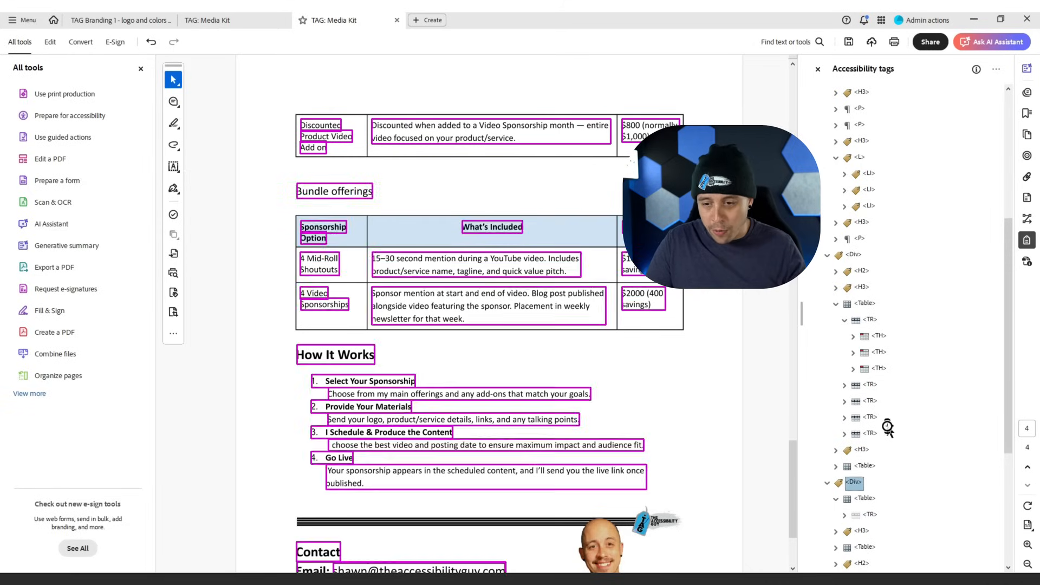
pyautogui.press('Right')
pyautogui.press('Down')
pyautogui.press('Down')
pyautogui.press('Down')
pyautogui.press('Down')
pyautogui.press('Down')
pyautogui.press('Down')
pyautogui.press('Down')
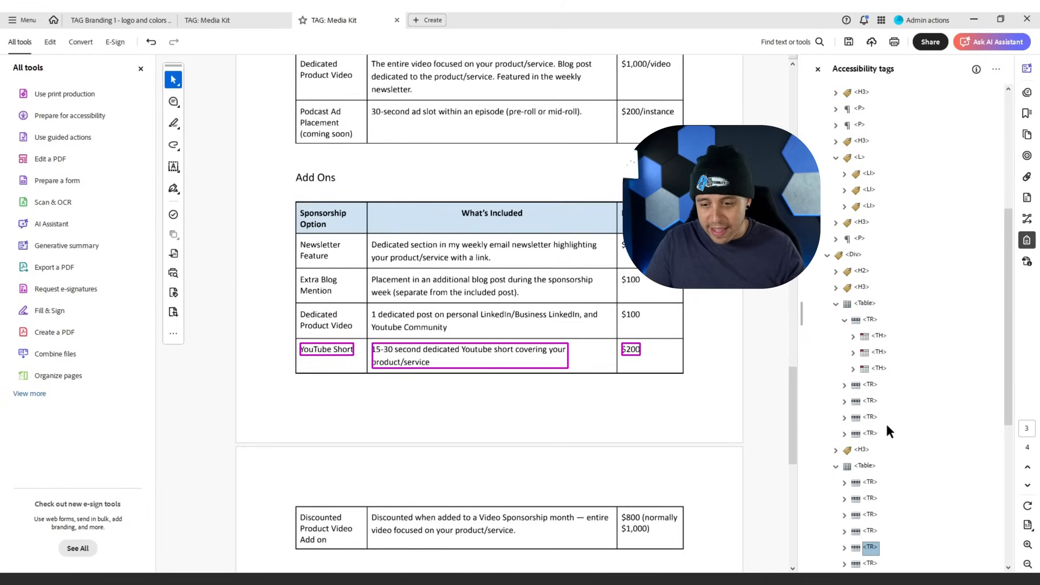
pyautogui.press('Up')
pyautogui.press('Up')
pyautogui.press('Up')
pyautogui.press('Down')
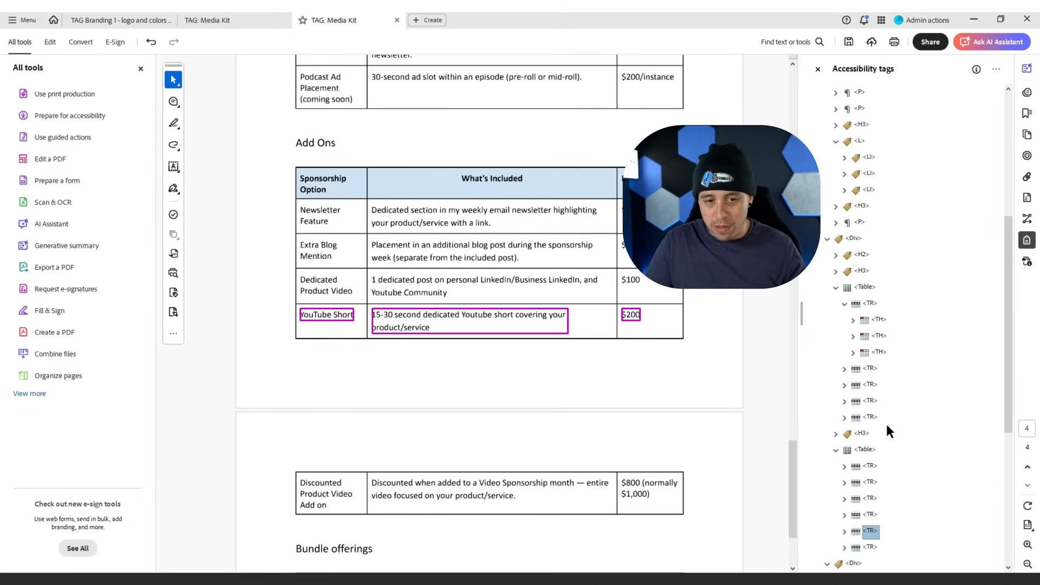
# Delete the emptied table tag at the start of the page 4 Div.
pyautogui.press('Down')
pyautogui.press('Down')
pyautogui.press('Right')
pyautogui.press('Down')
pyautogui.press('Delete')
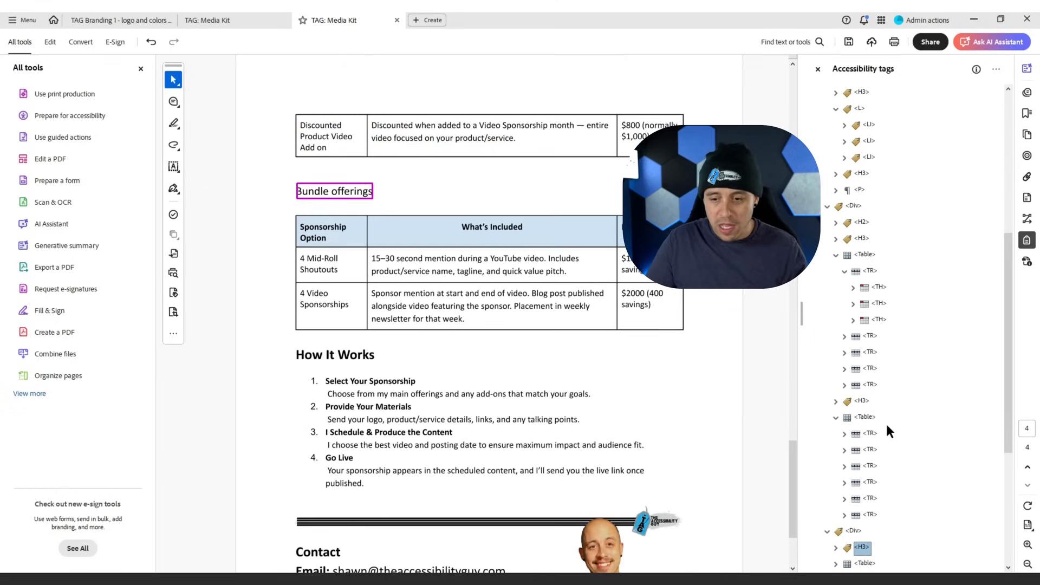
# Review the page 4 tags from the Bundle offerings table through the How It Works items to the Contact heading.
pyautogui.press('Down')
pyautogui.press('Down')
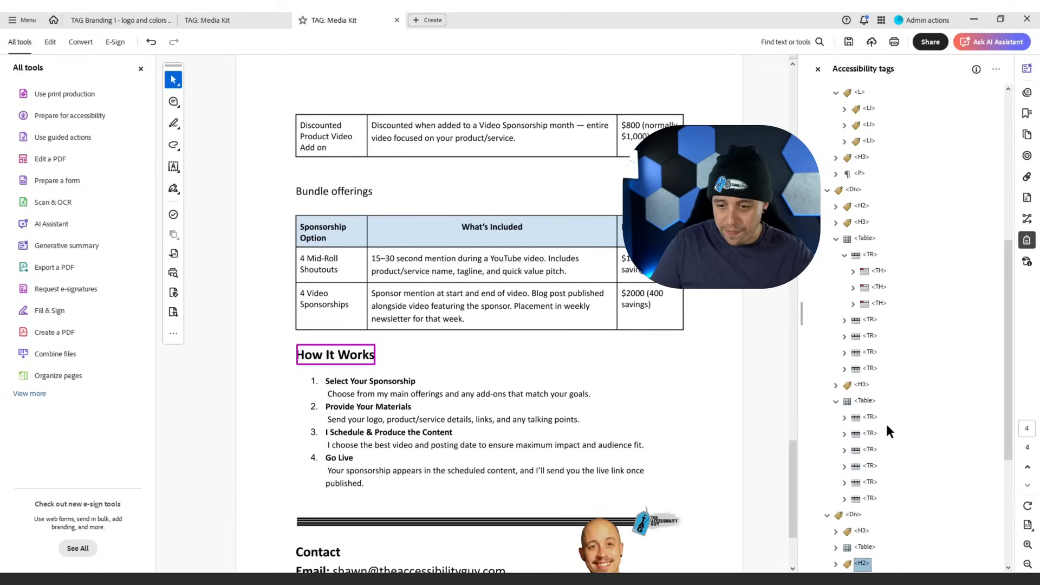
pyautogui.press('Down')
pyautogui.press('Down')
pyautogui.press('Down')
pyautogui.press('Down')
pyautogui.press('Down')
pyautogui.press('Down')
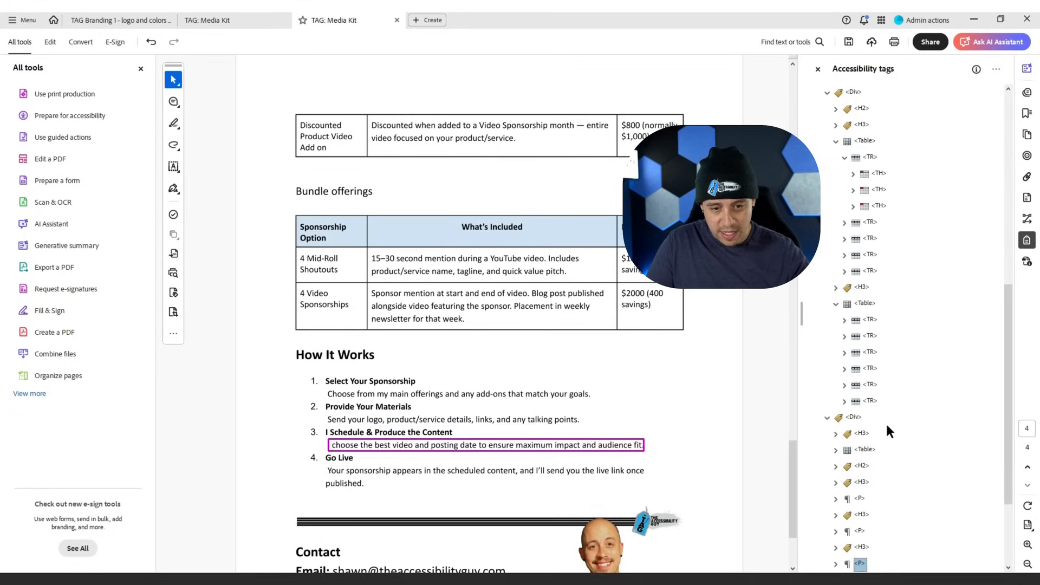
pyautogui.press('Down')
pyautogui.press('Down')
pyautogui.press('Down')
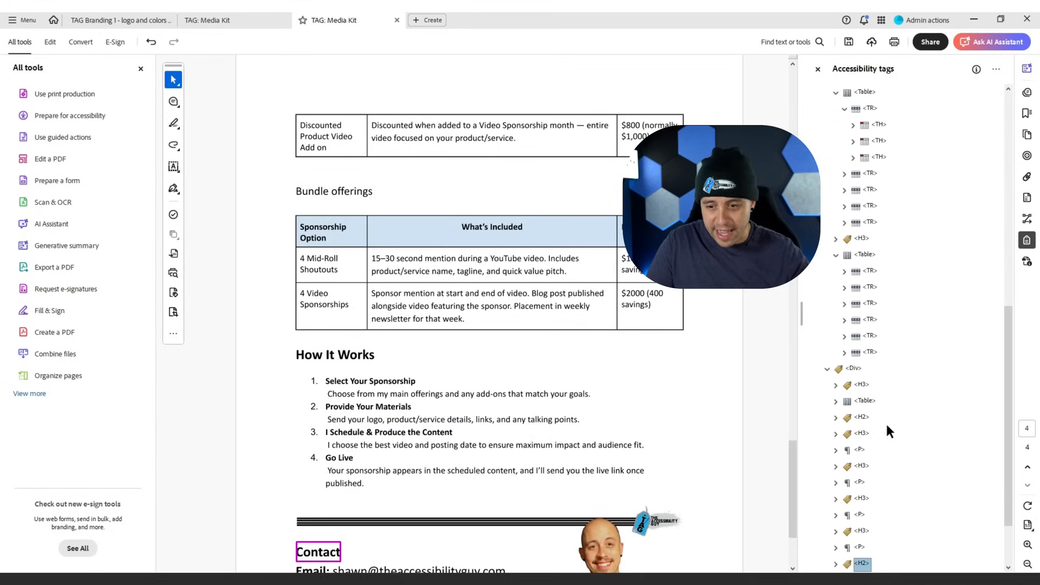
# Trace the How It Works tags backward from the Contact heading to the Select Your Sponsorship item.
pyautogui.press('Up')
pyautogui.press('Up')
pyautogui.press('Up')
pyautogui.press('Up')
pyautogui.press('Up')
pyautogui.press('Up')
pyautogui.press('Up')
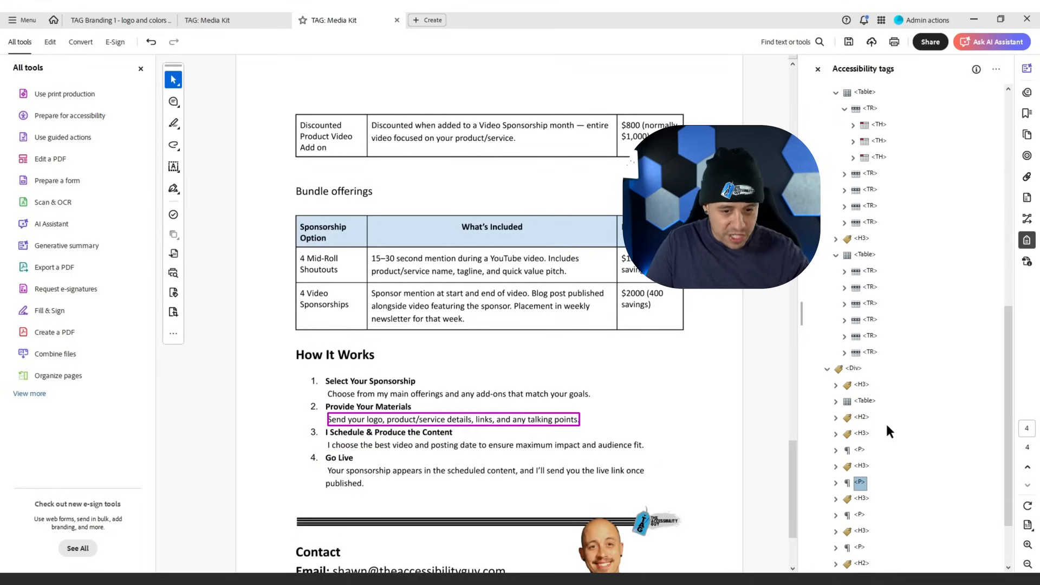
pyautogui.press('Up')
pyautogui.press('Up')
pyautogui.press('Down')
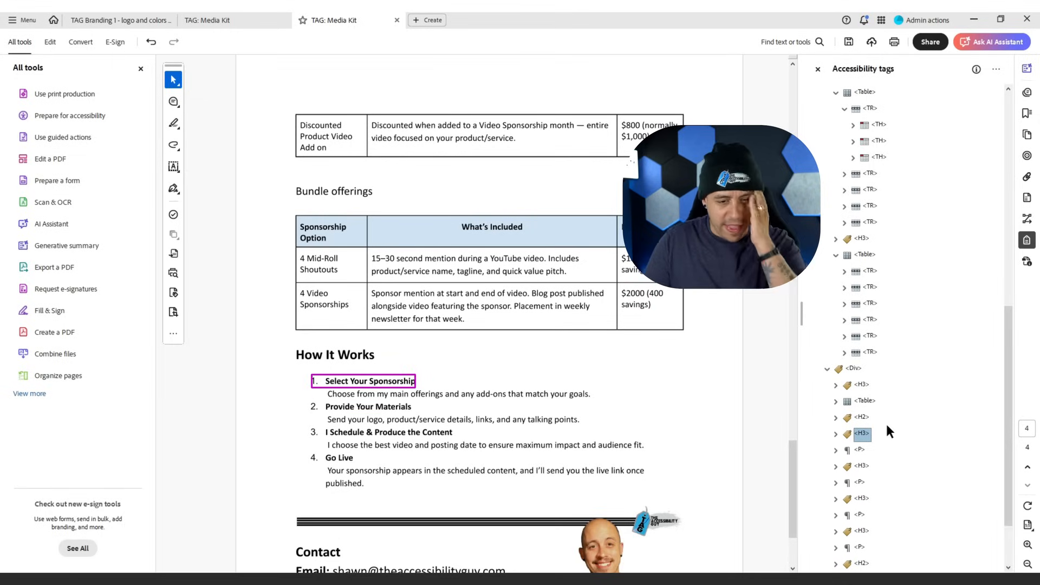
# Recheck the heading and paragraph tags of the four How It Works items and continue to the Contact email line.
pyautogui.press('Down')
pyautogui.press('Down')
pyautogui.press('Down')
pyautogui.press('Down')
pyautogui.press('Down')
pyautogui.press('Down')
pyautogui.press('Down')
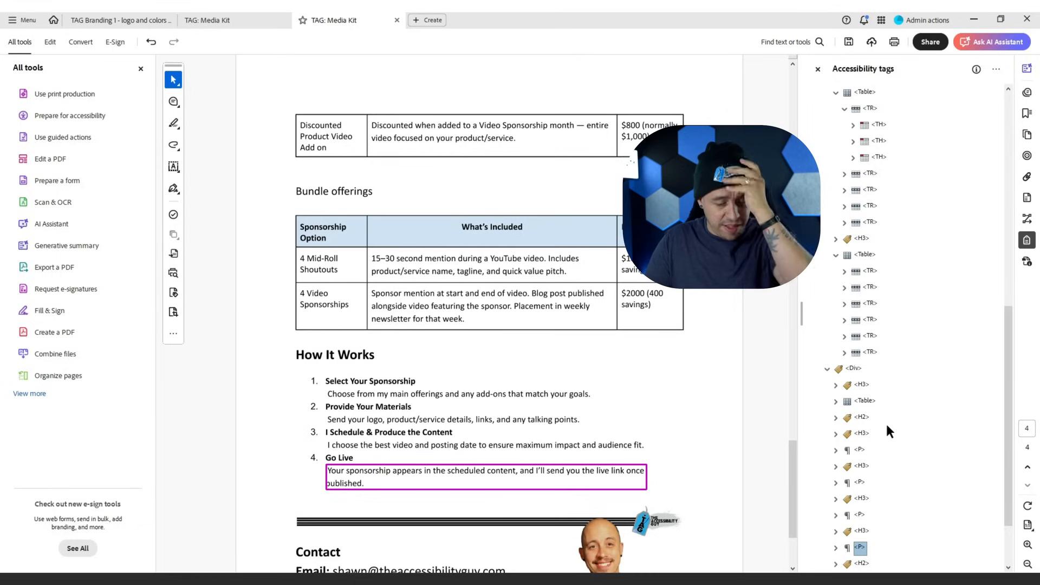
pyautogui.press('Down')
pyautogui.press('Down')
pyautogui.press('Down')
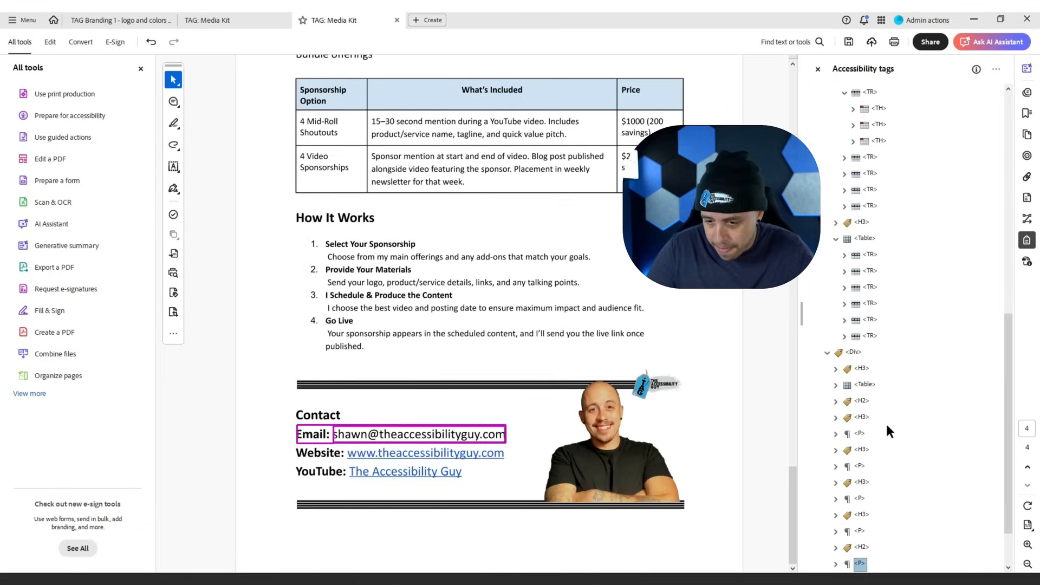
# Check the tag of the website line under Contact and save the PDF.
pyautogui.press('Down')
pyautogui.press('Up')
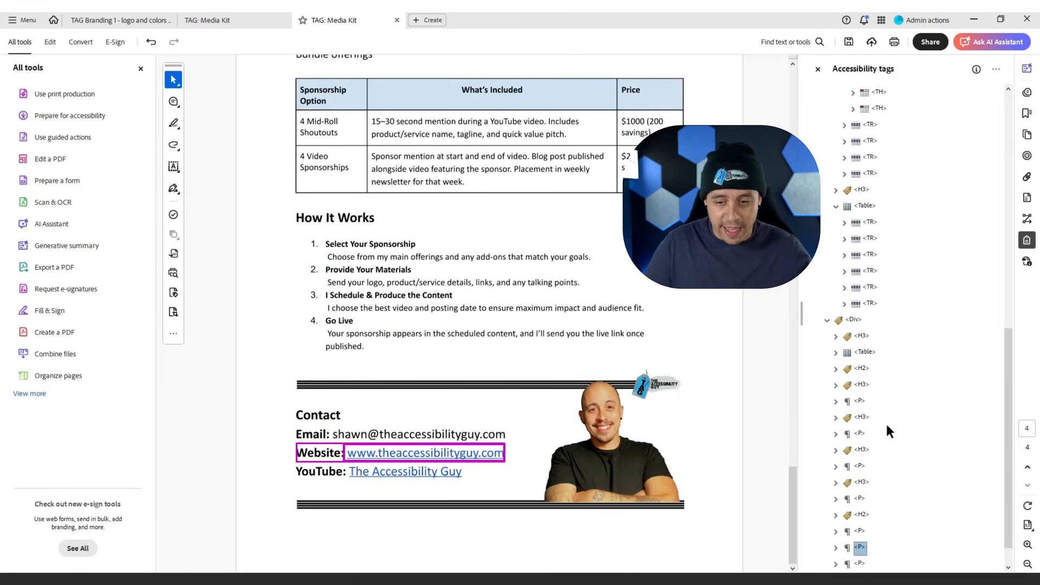
pyautogui.click(849, 42)
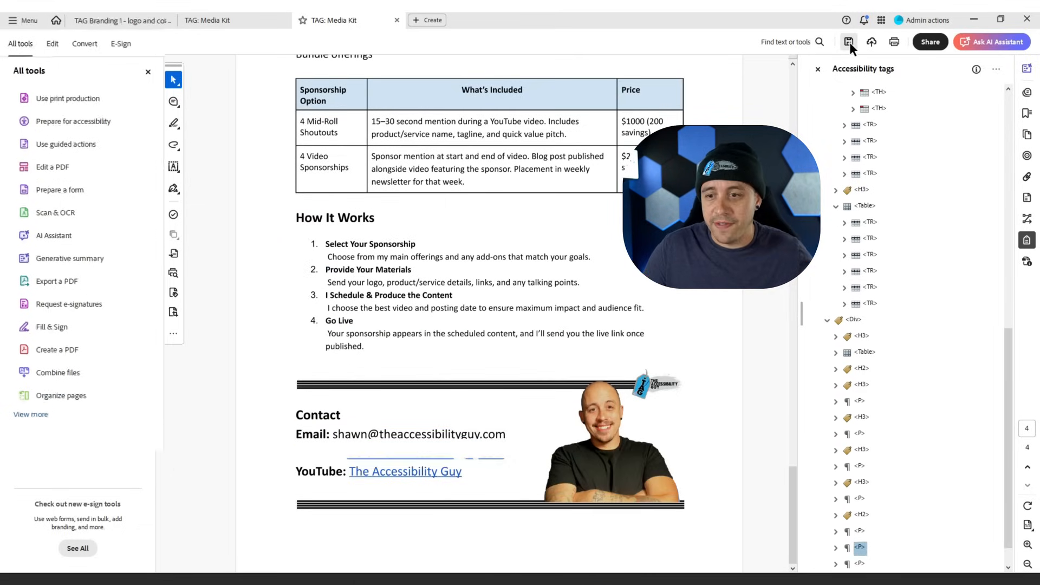
# Set the document properties to the title The Accessibility Guy Media Kit, the author's full name and the subject Media Kit.
pyautogui.click(19, 26)
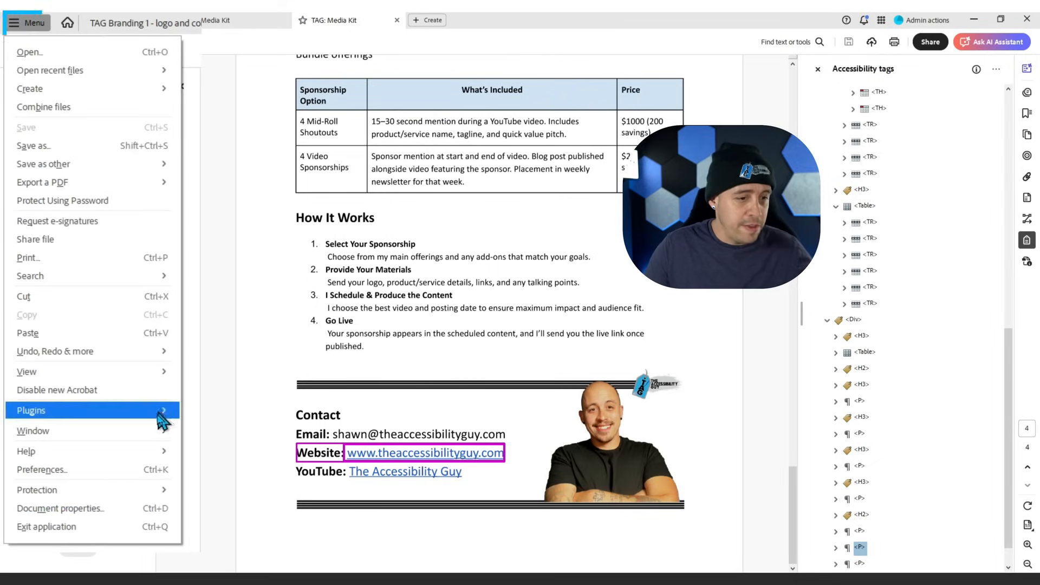
pyautogui.click(82, 510)
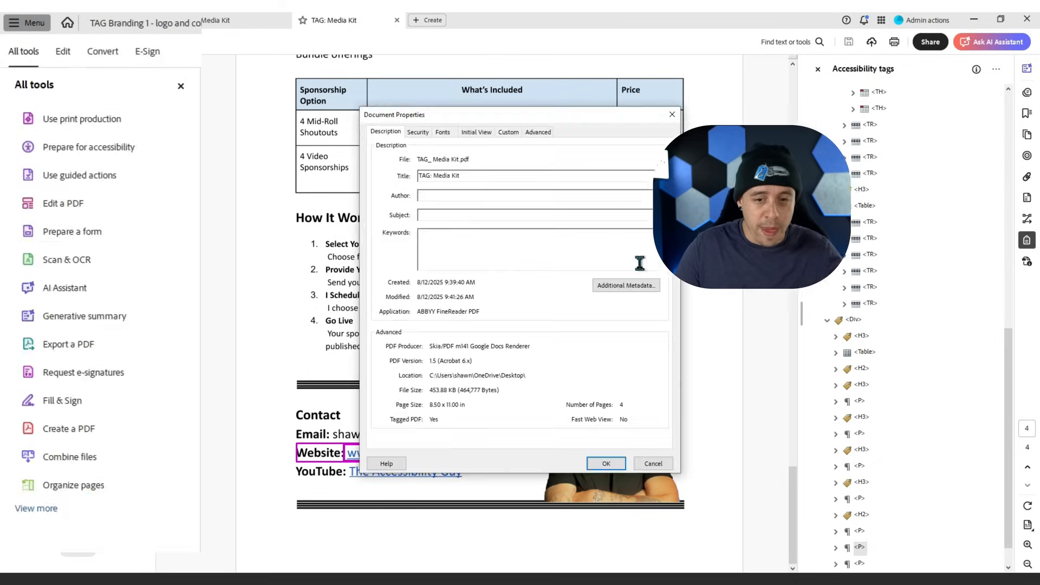
pyautogui.moveTo(444, 139); pyautogui.dragTo(343, 135)
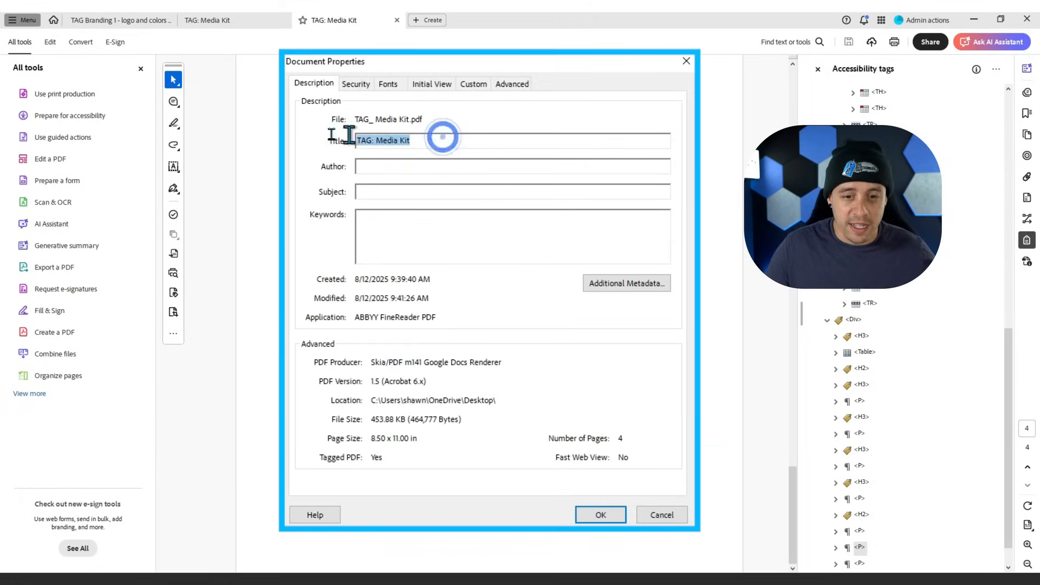
pyautogui.write('THe Accessibility Guy Media')
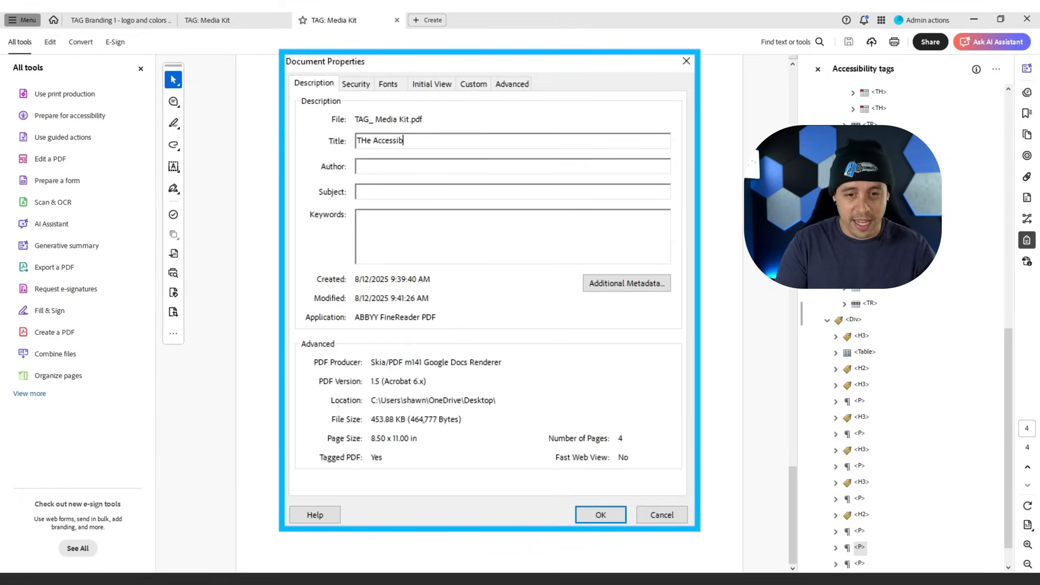
pyautogui.write(' Kit')
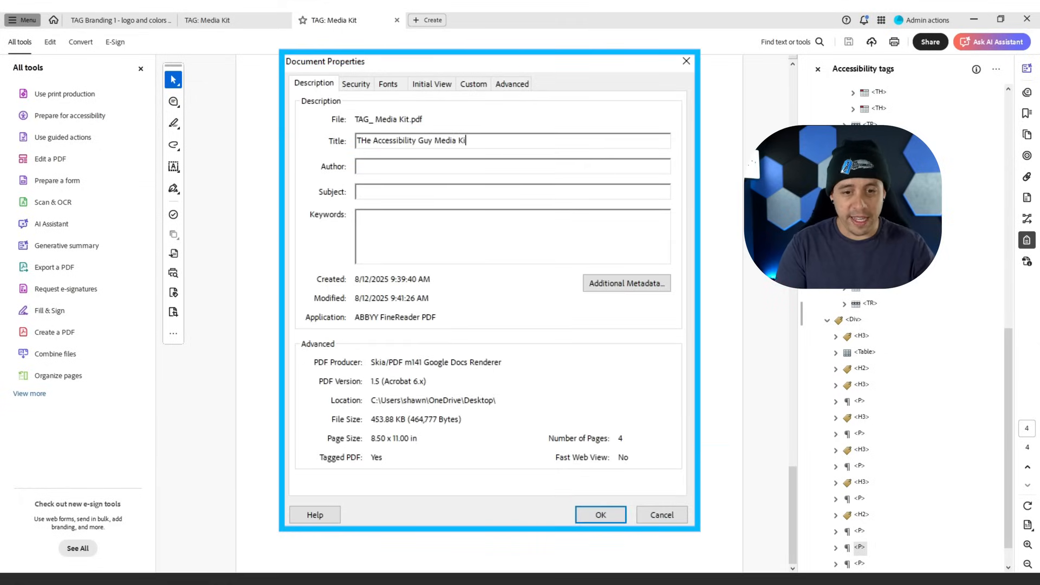
pyautogui.press('Tab')
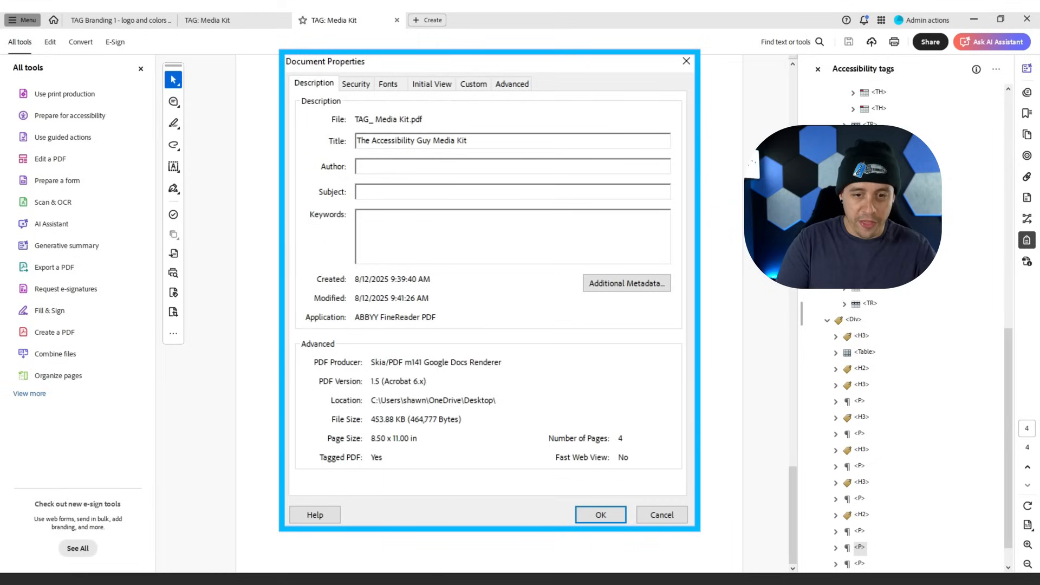
pyautogui.write('Shawn Jord')
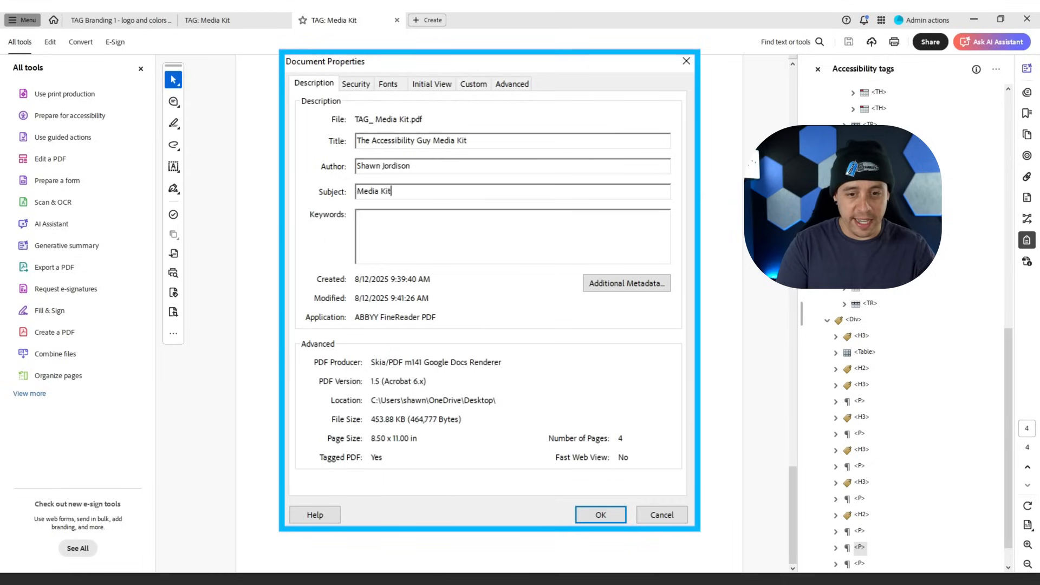
pyautogui.click(601, 514)
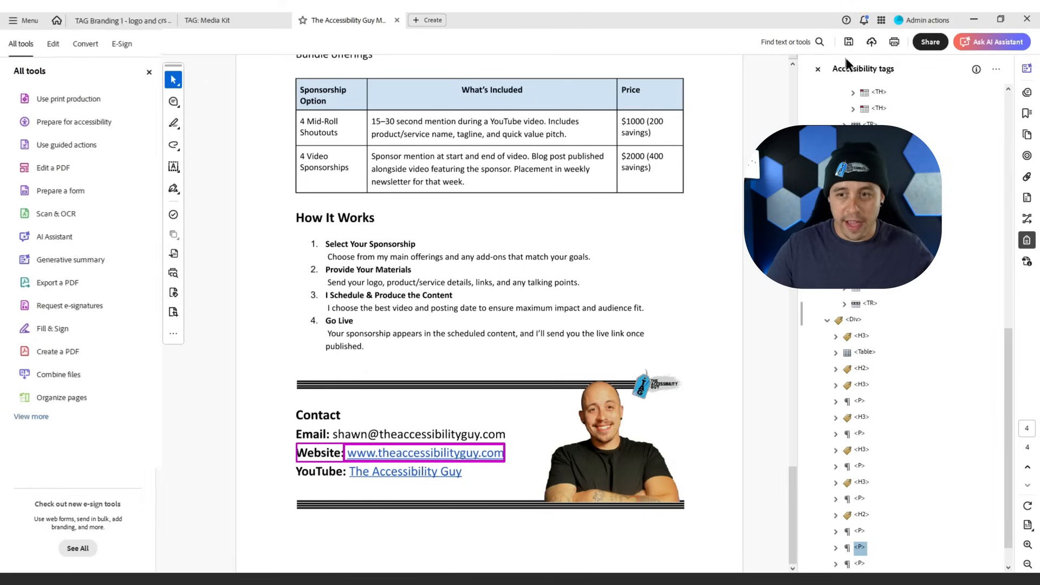
# Run the accessibility check on all pages with every checking option and expand the table Summary rule in the results.
pyautogui.click(81, 123)
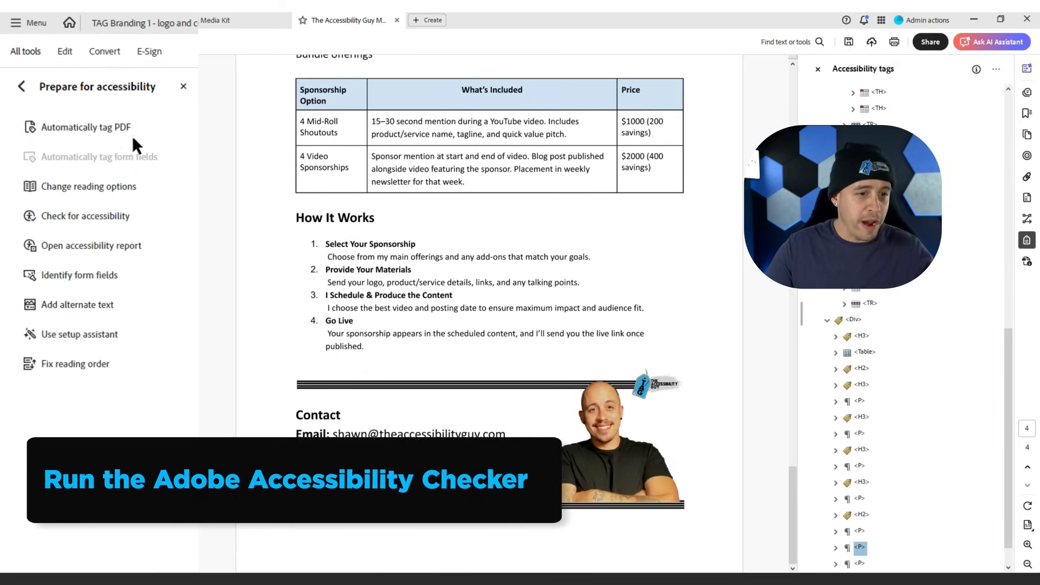
pyautogui.click(87, 219)
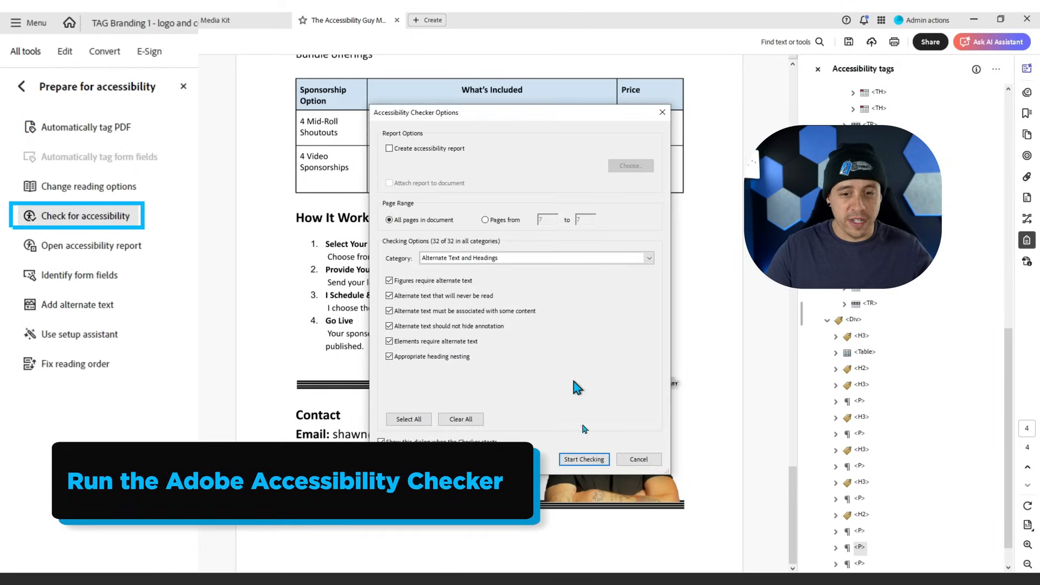
pyautogui.click(584, 459)
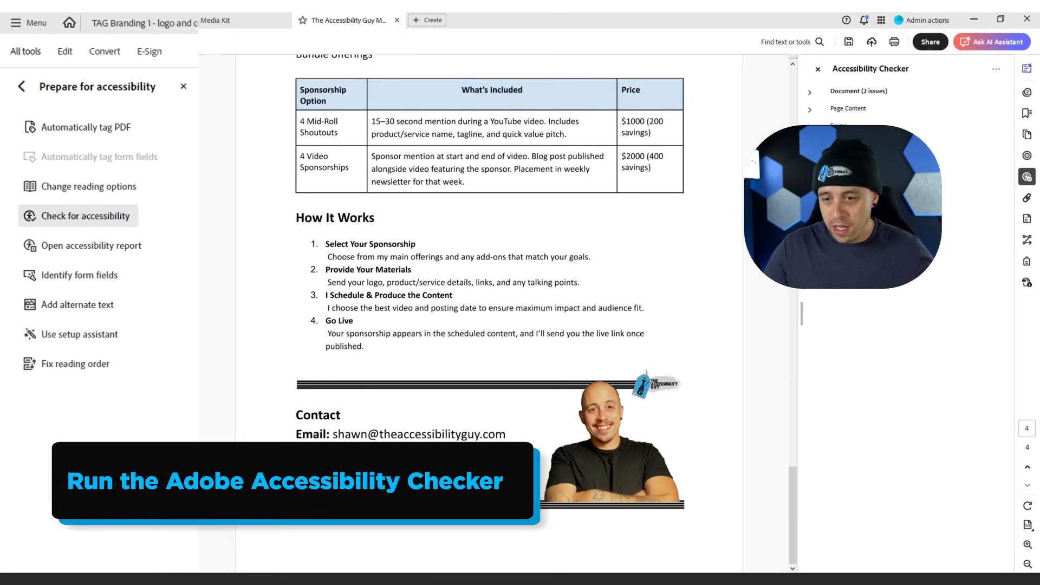
pyautogui.click(818, 248)
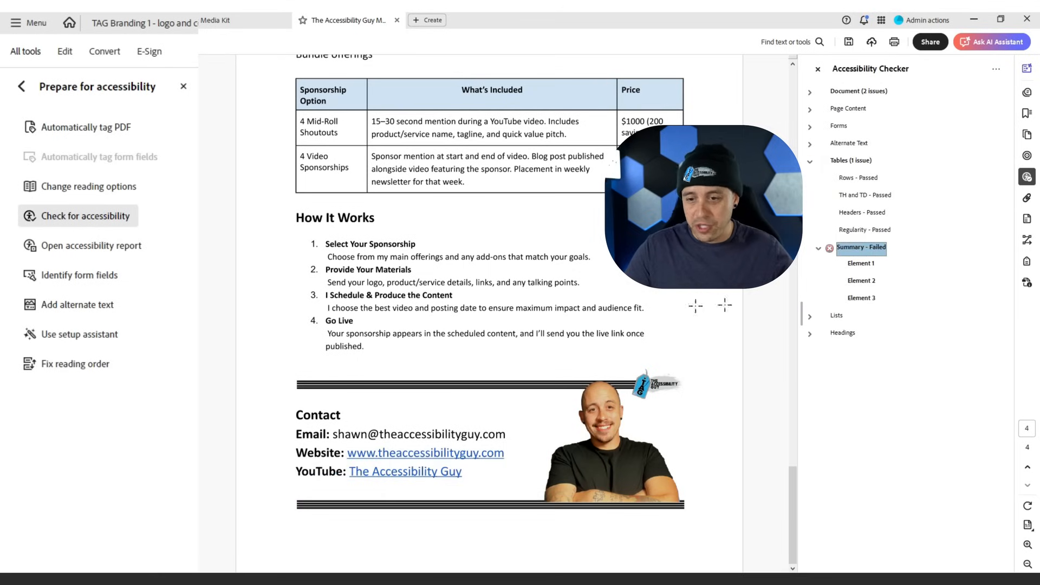
# Add the table summary "Summary" to the Main Offerings table on page 3 with the reading order tool.
pyautogui.scroll(10, 599, 314)
pyautogui.keyDown('ctrl'); pyautogui.scroll(-2, 568, 268); pyautogui.keyUp('ctrl')
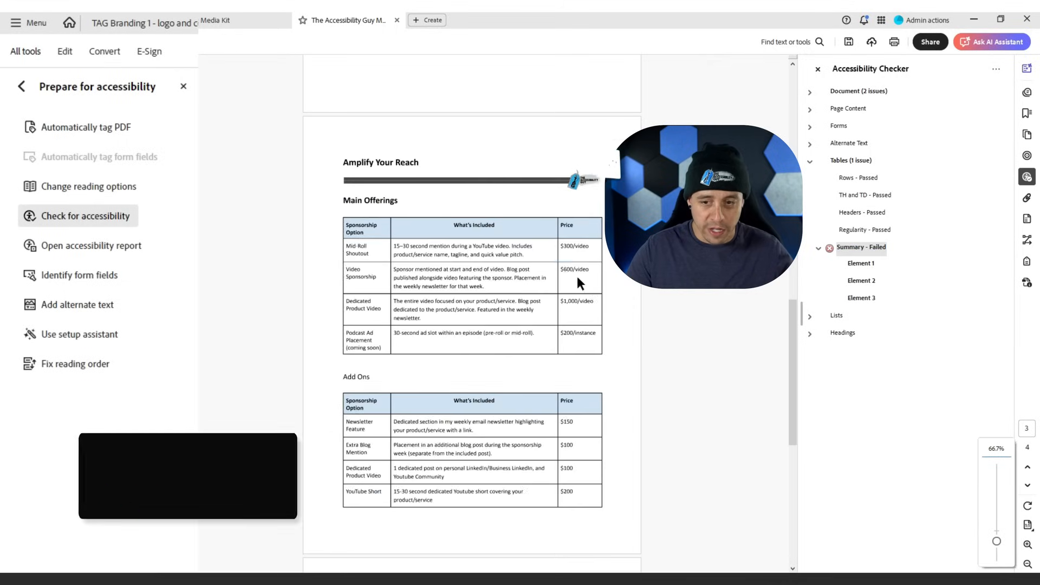
pyautogui.click(76, 363)
pyautogui.rightClick(374, 244)
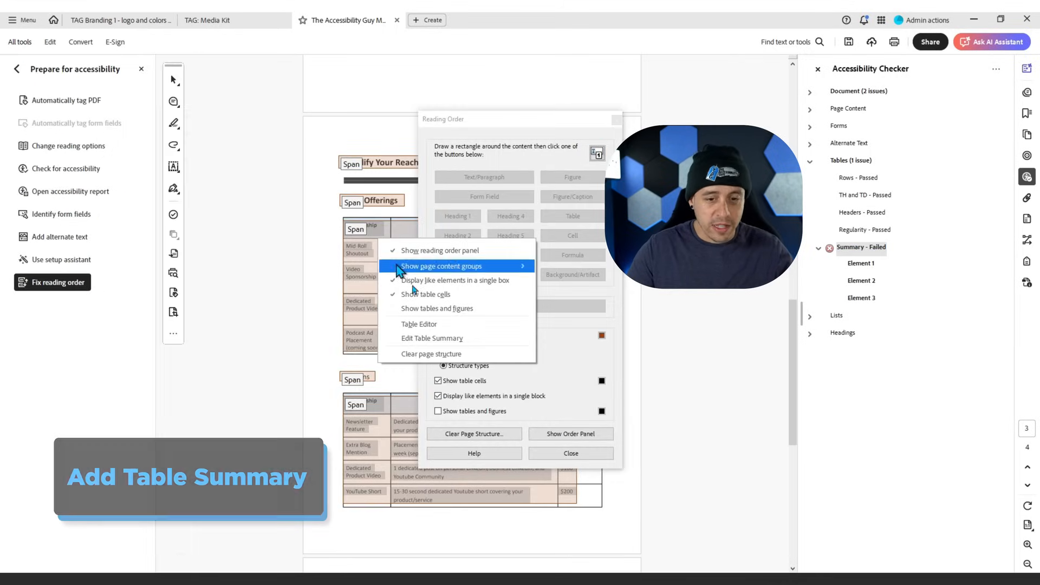
pyautogui.click(453, 337)
pyautogui.write('Summary')
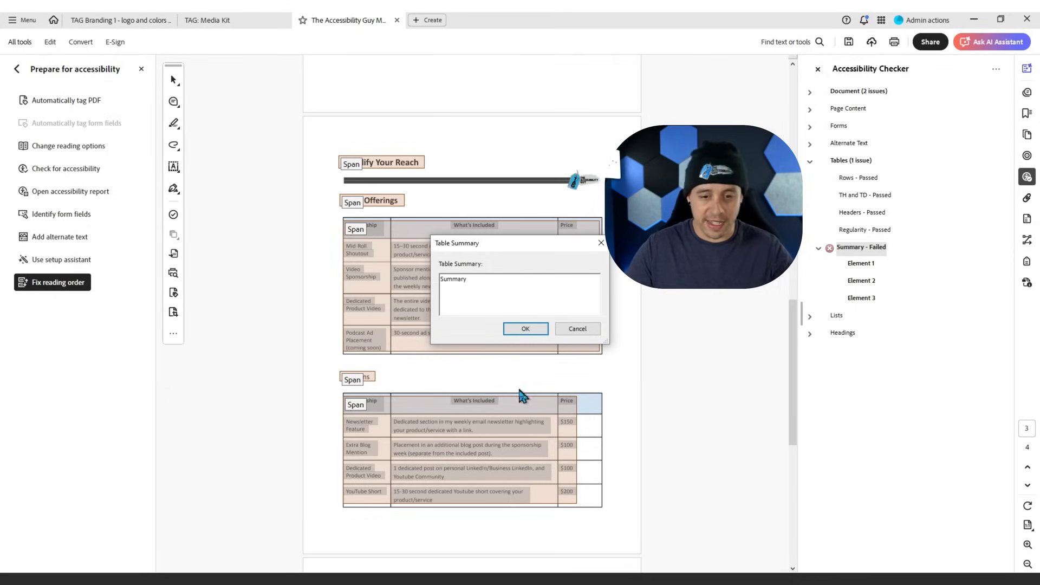
pyautogui.click(525, 329)
# Give the Add Ons table on page 3 the table summary "Summary".
pyautogui.rightClick(399, 435)
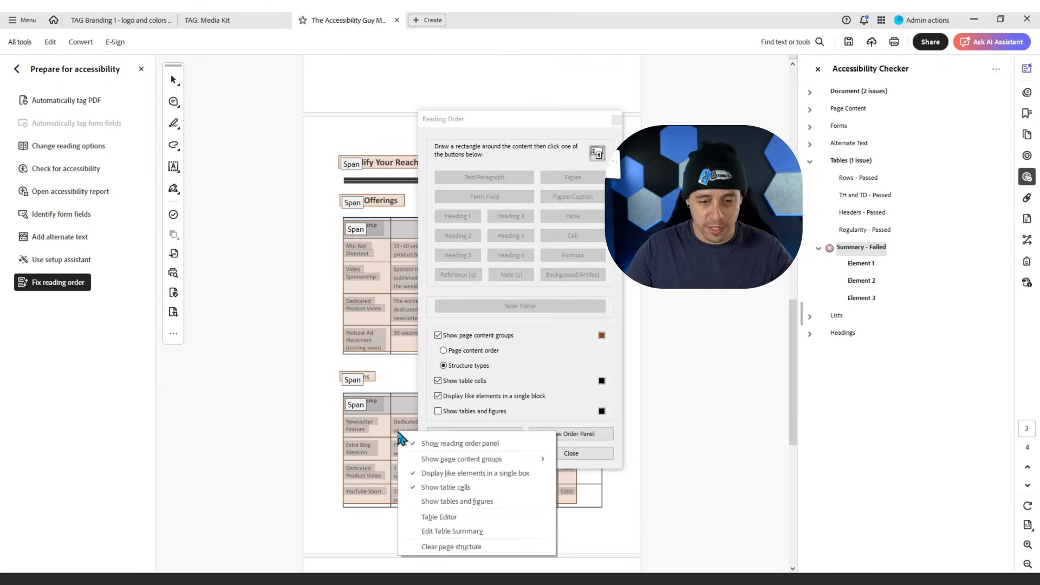
pyautogui.click(466, 531)
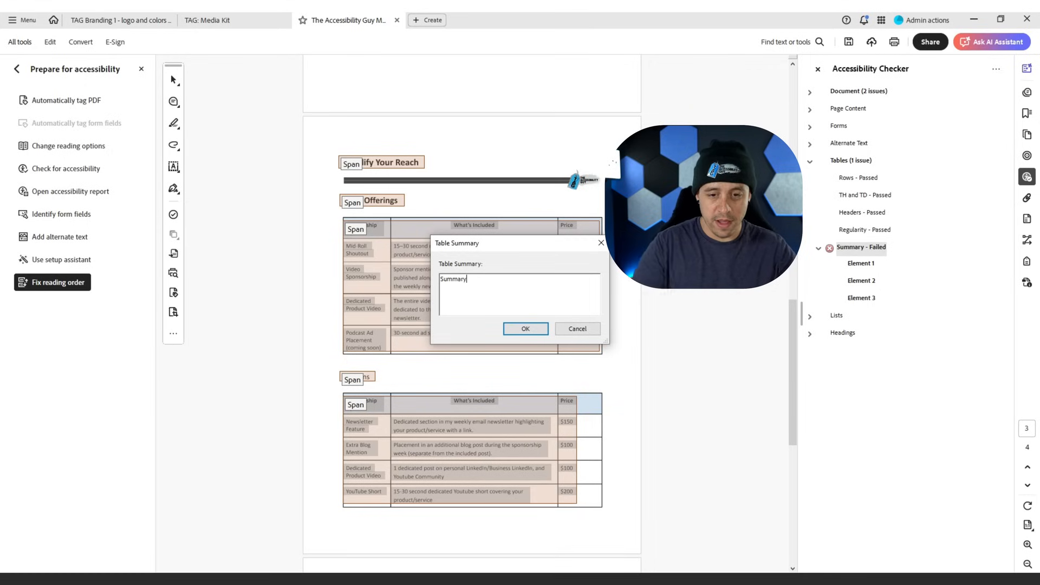
pyautogui.click(525, 329)
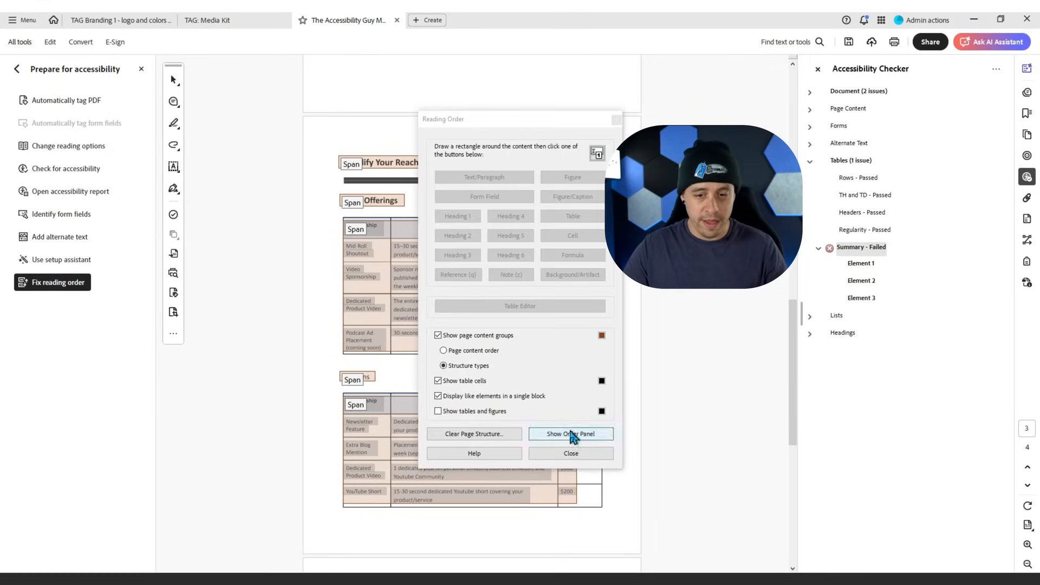
# Give the Bundle offerings table on page 4 the table summary "Summary" and close the reading order tool.
pyautogui.scroll(-8, 406, 441)
pyautogui.rightClick(379, 267)
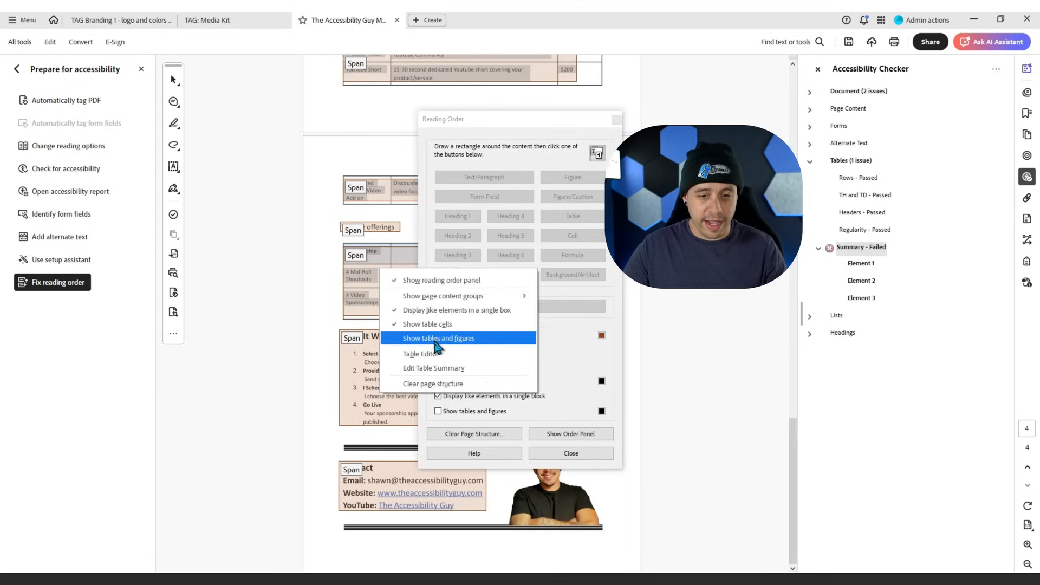
pyautogui.click(448, 368)
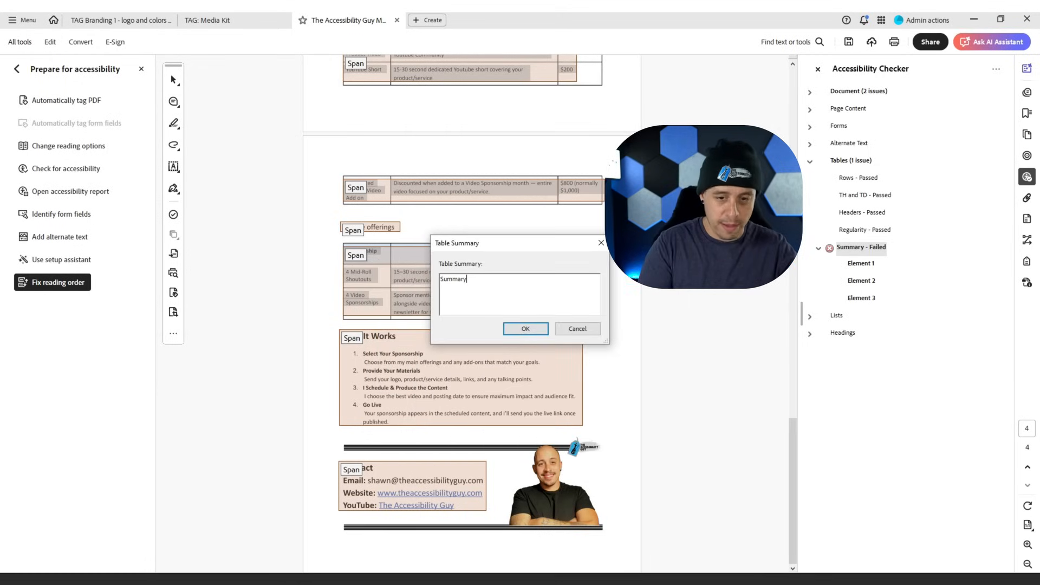
pyautogui.click(525, 329)
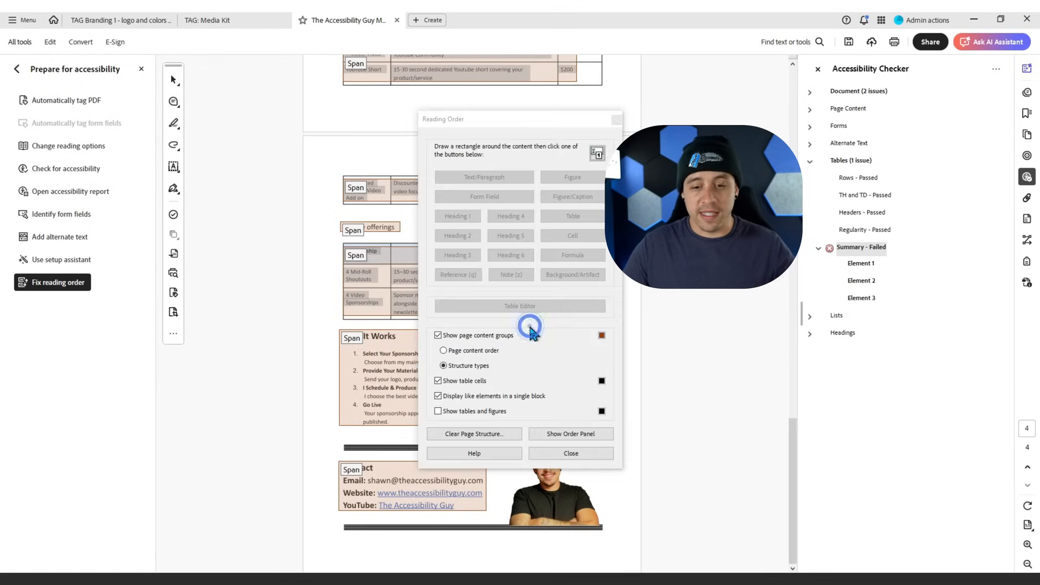
pyautogui.click(580, 455)
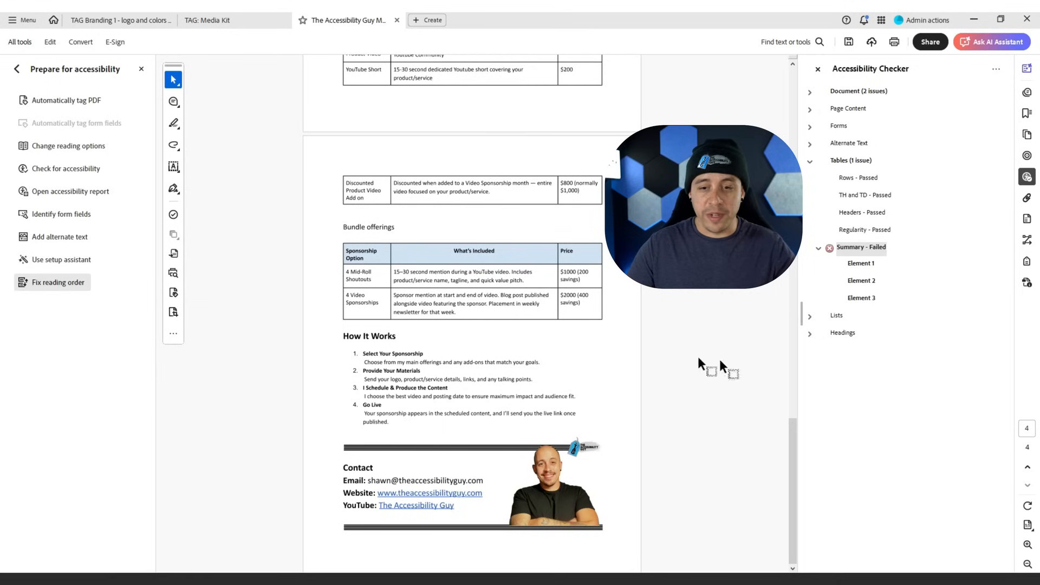
# Recheck the table Summary rule in the accessibility check results.
pyautogui.rightClick(863, 255)
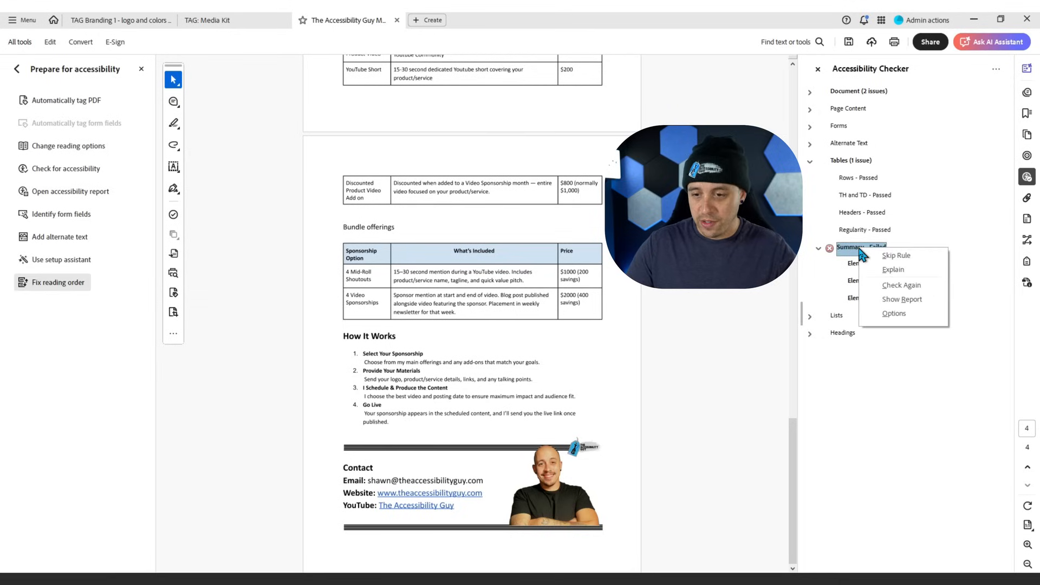
pyautogui.click(915, 286)
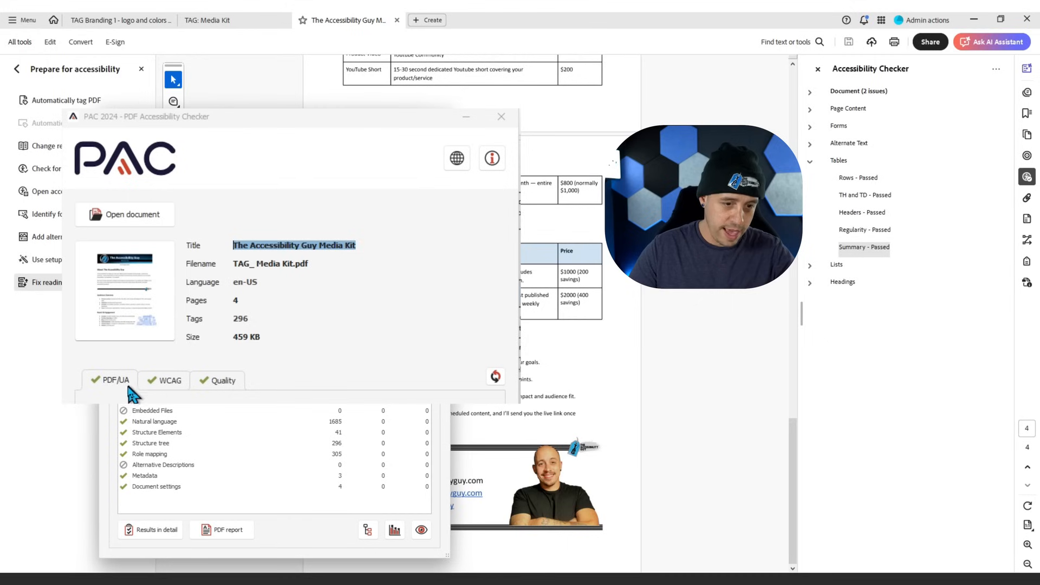
# Review the WCAG, Quality and PDF/UA results for TAG_ Media Kit.pdf in PAC 2024.
pyautogui.click(176, 320)
pyautogui.click(222, 320)
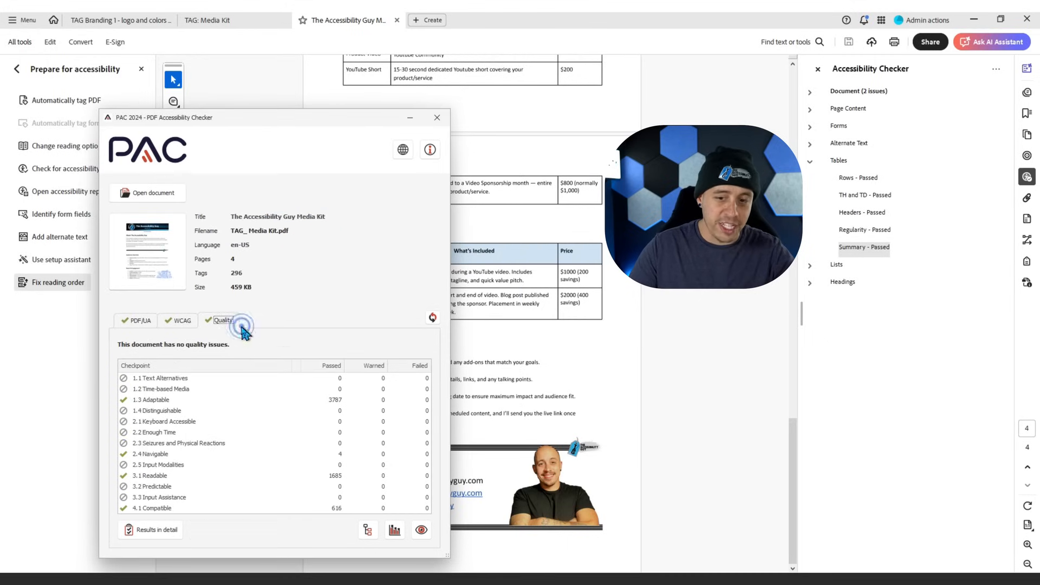
pyautogui.click(135, 321)
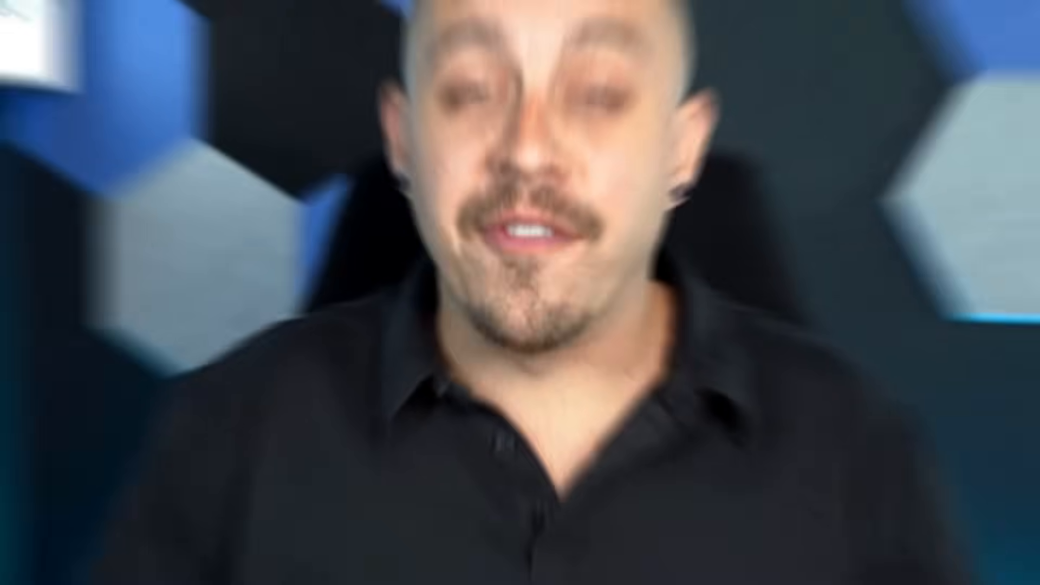